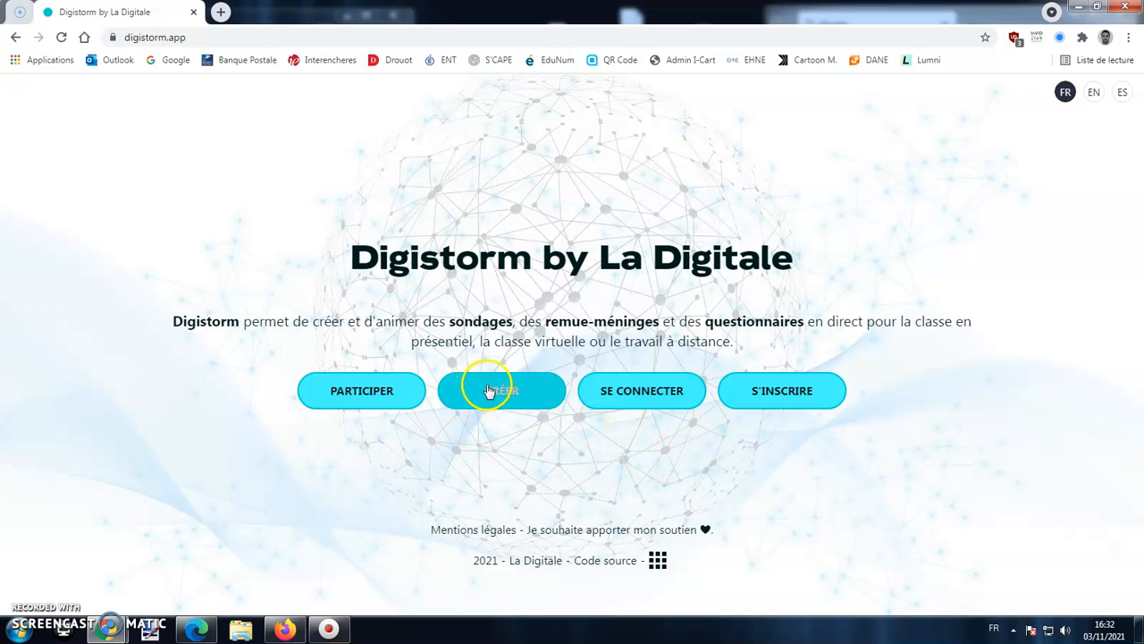
Create a new Remue-méninges interaction with the title BS1.
{"action": "left_click", "coordinate": [518, 393]}
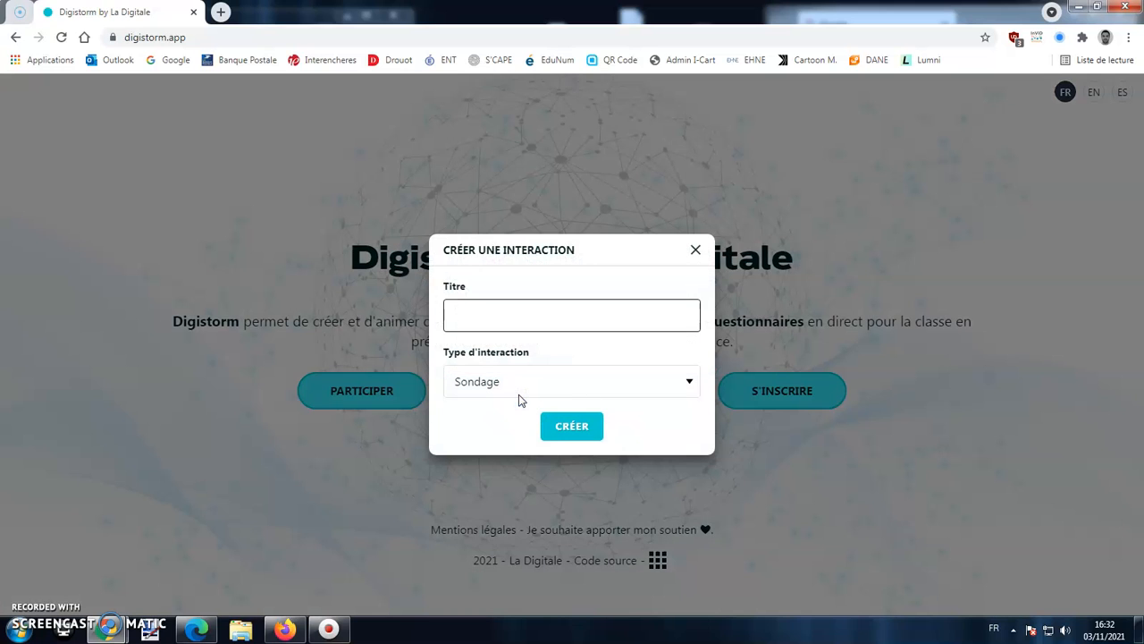
{"action": "left_click", "coordinate": [519, 398]}
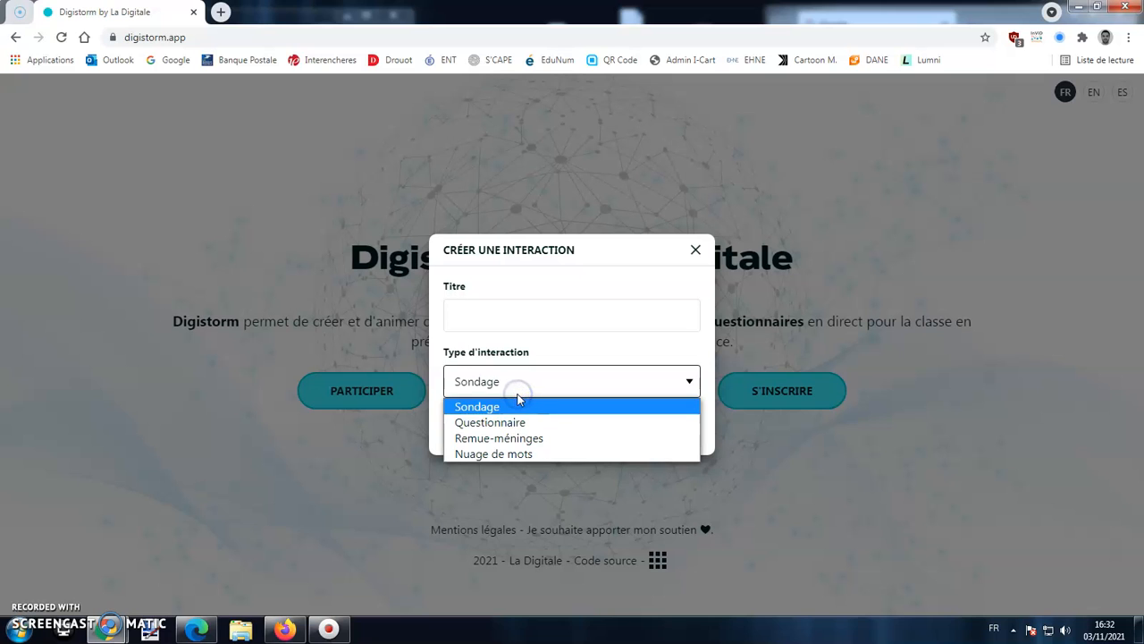
{"action": "left_click", "coordinate": [519, 420]}
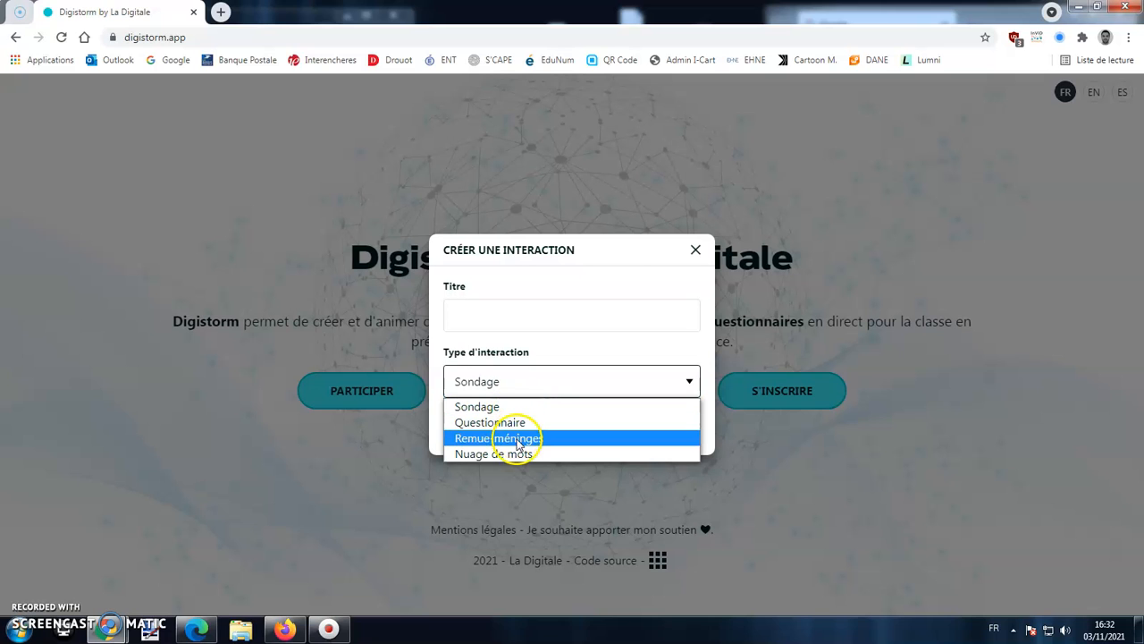
{"action": "left_click", "coordinate": [524, 438]}
{"action": "left_click", "coordinate": [550, 319]}
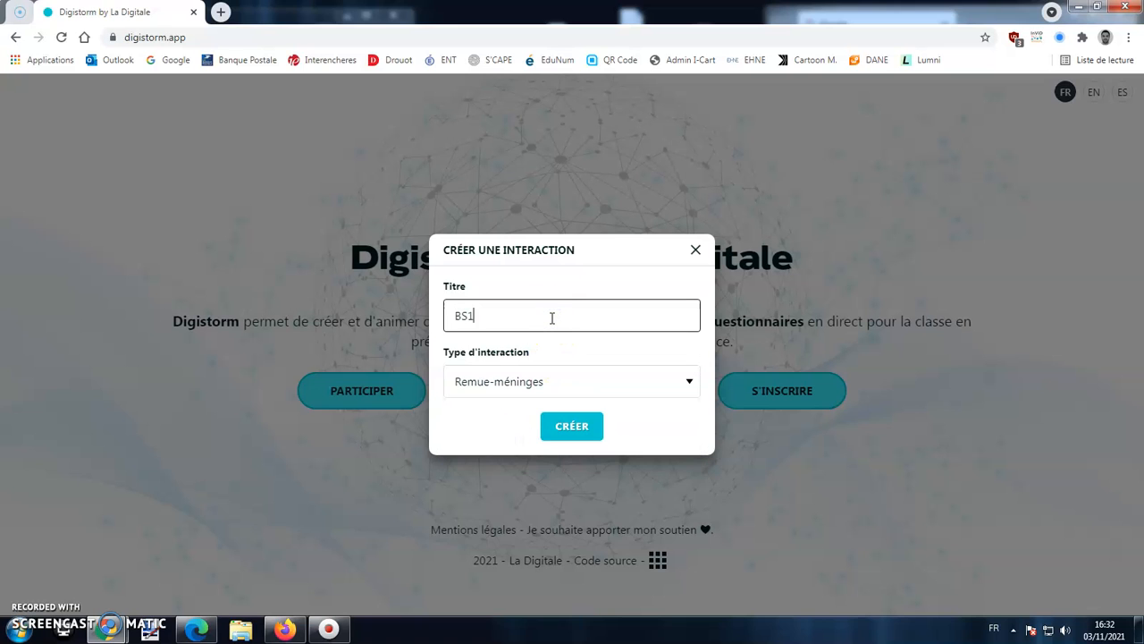
{"action": "left_click", "coordinate": [569, 425]}
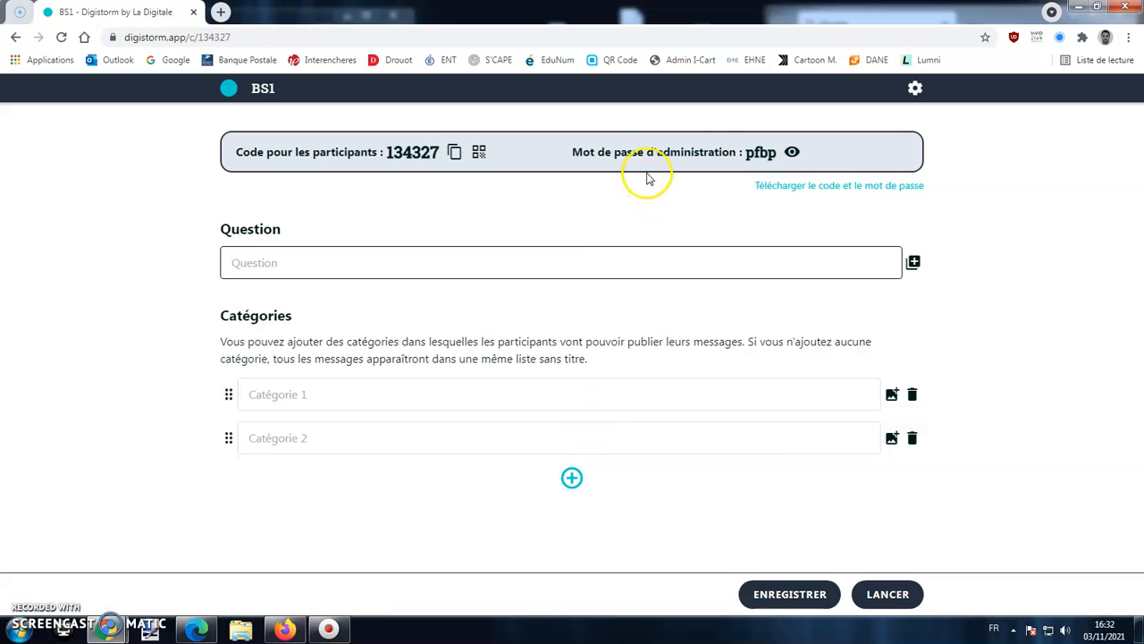
Download and view the code-and-password PDF, then set the question to 'Vos préférences ?'.
{"action": "left_click", "coordinate": [792, 153]}
{"action": "left_click", "coordinate": [795, 188]}
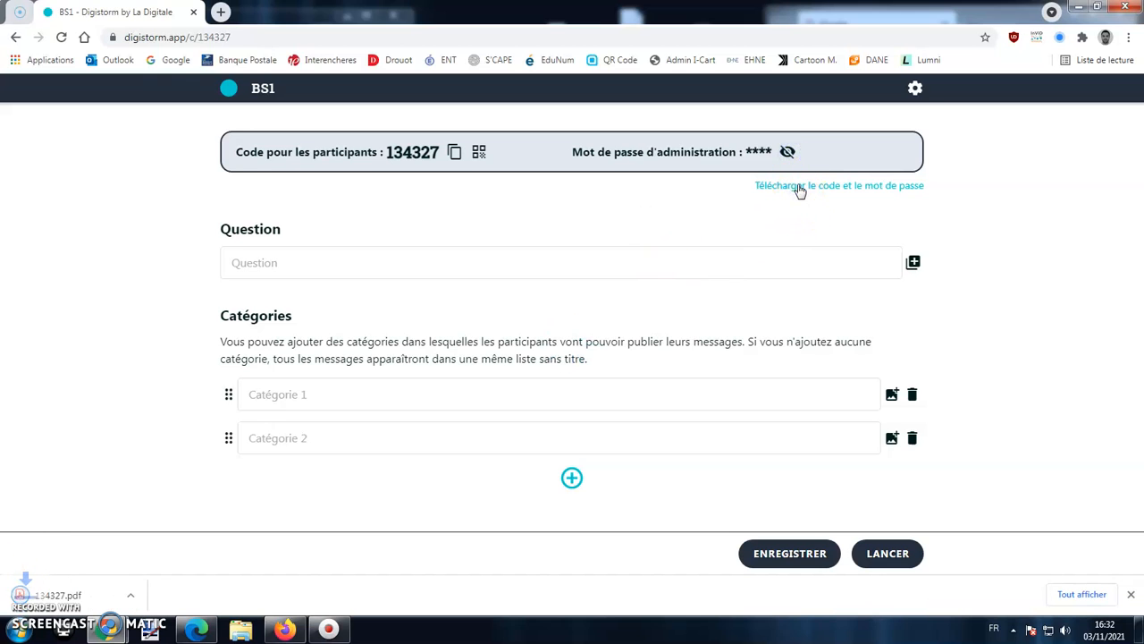
{"action": "left_click", "coordinate": [62, 594]}
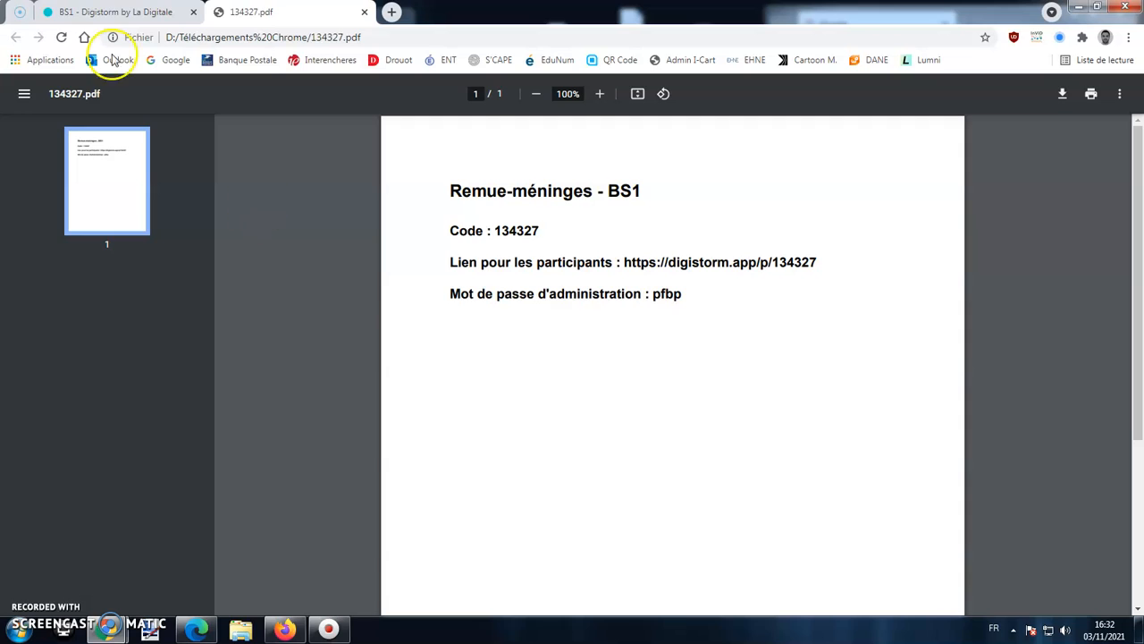
{"action": "left_click", "coordinate": [114, 11]}
{"action": "left_click", "coordinate": [346, 261]}
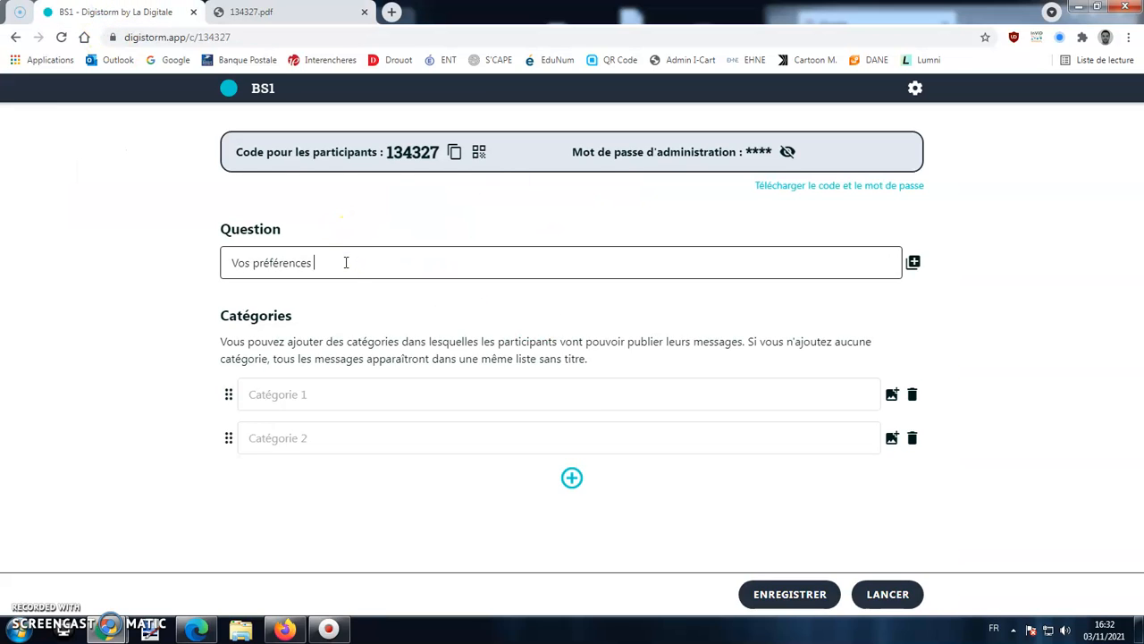
Name the two categories Légumes and Fruits, leaving the question without media.
{"action": "left_click", "coordinate": [912, 263]}
{"action": "left_click", "coordinate": [619, 316]}
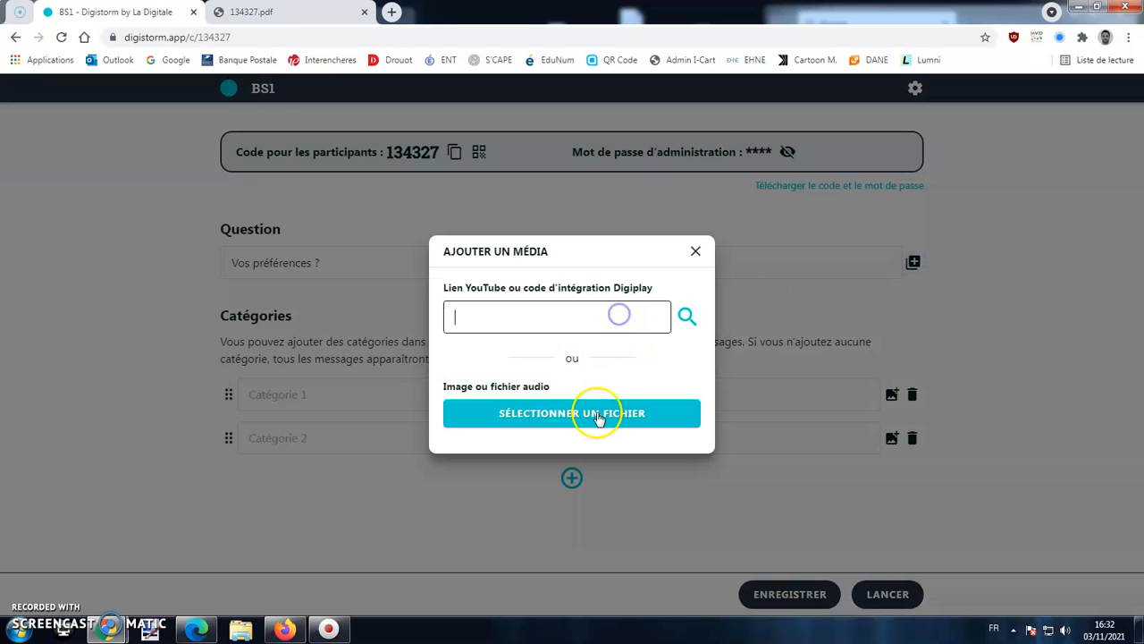
{"action": "left_click", "coordinate": [696, 257]}
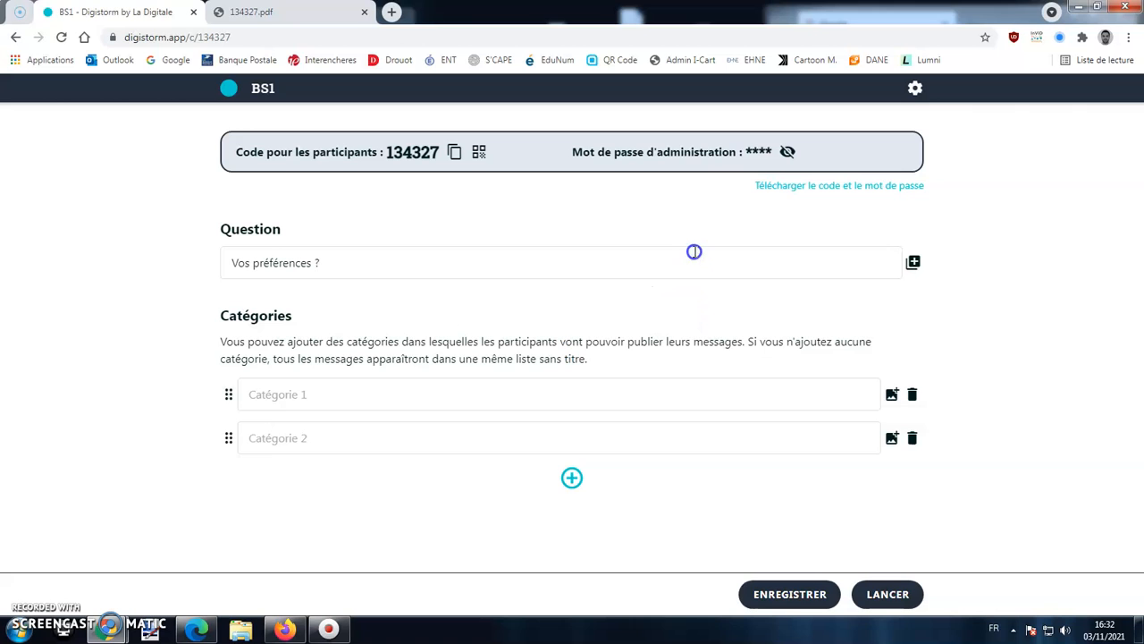
{"action": "left_click", "coordinate": [370, 397]}
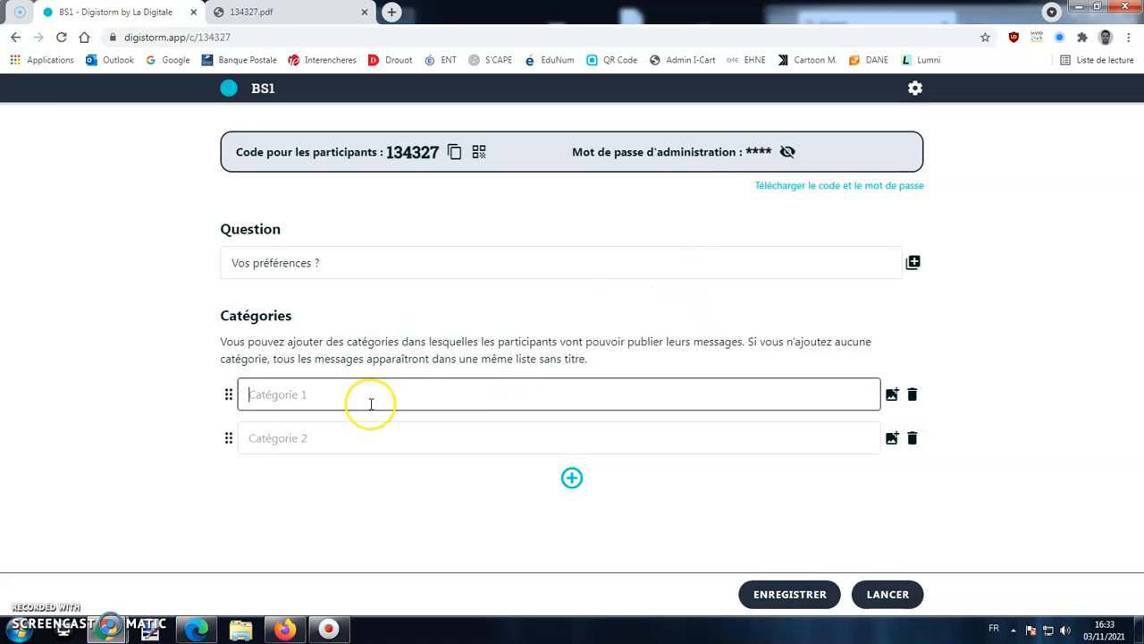
{"action": "left_click", "coordinate": [370, 424]}
{"action": "type", "text": "Fu"}
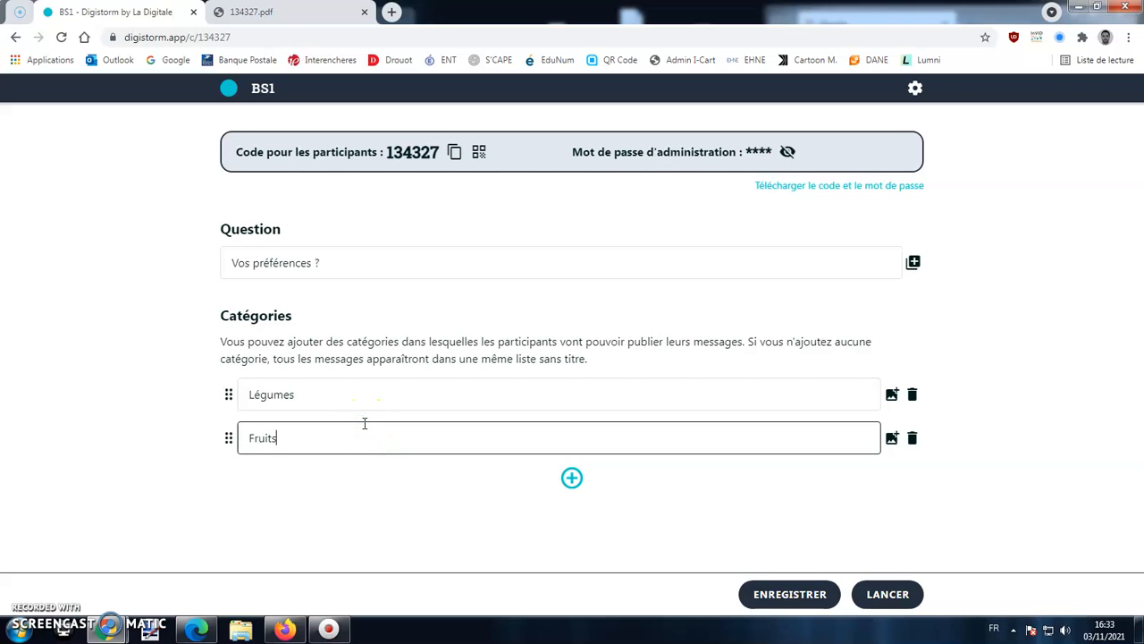
Give the Fruits category the Citron lemon picture, then save and launch the brainstorm.
{"action": "left_click", "coordinate": [893, 437]}
{"action": "left_click", "coordinate": [423, 283]}
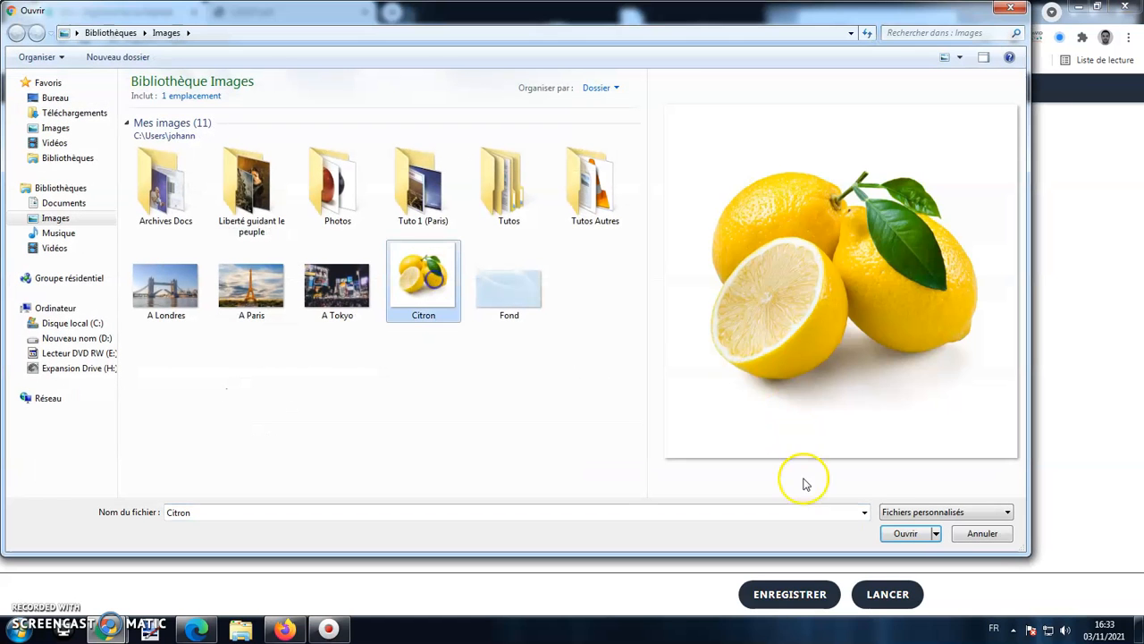
{"action": "left_click", "coordinate": [892, 534]}
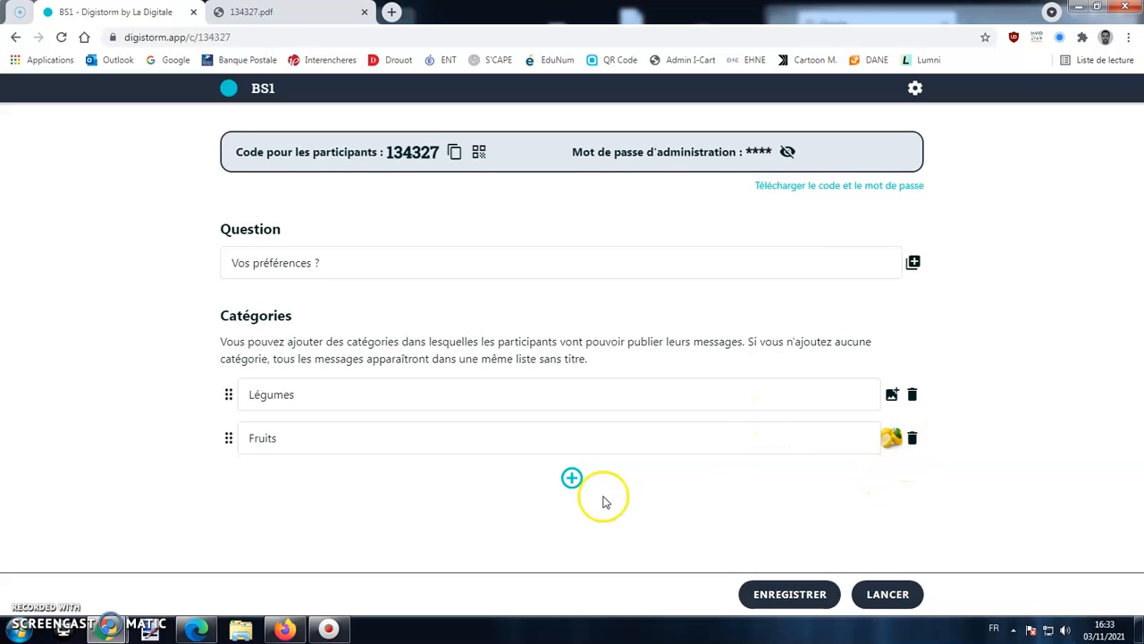
{"action": "mouse_move", "coordinate": [223, 444]}
{"action": "left_mouse_down"}
{"action": "mouse_move", "coordinate": [224, 379]}
{"action": "mouse_move", "coordinate": [229, 451]}
{"action": "left_mouse_up"}
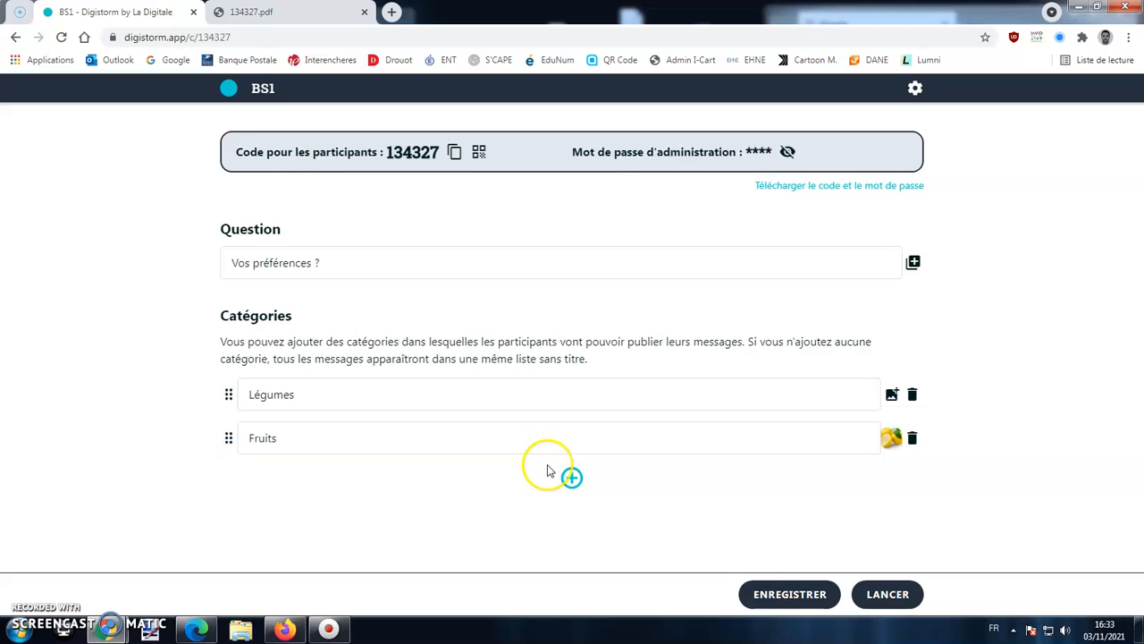
{"action": "left_click", "coordinate": [774, 597]}
{"action": "left_click", "coordinate": [887, 594]}
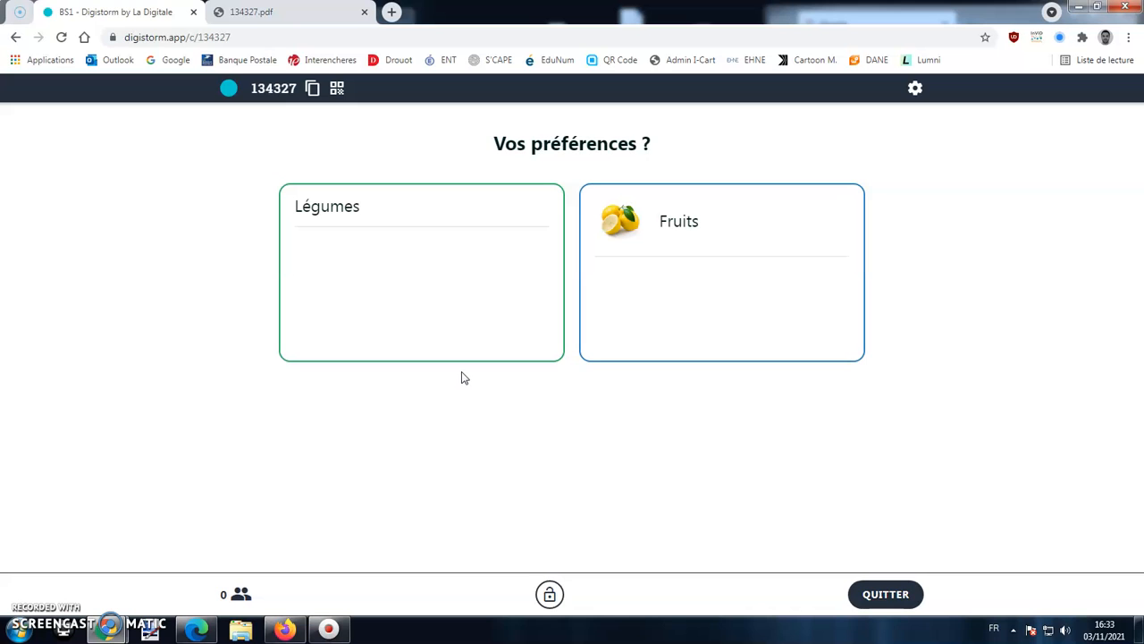
View the participants' QR code, copy the participant link, and open Firefox as a second window.
{"action": "left_click", "coordinate": [338, 87]}
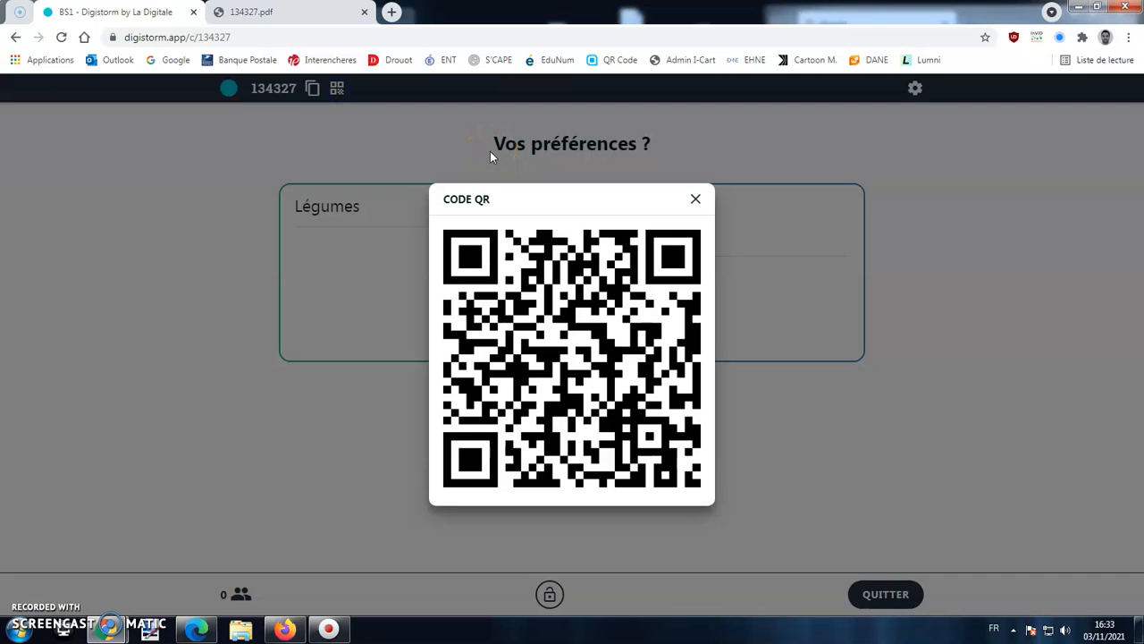
{"action": "left_click", "coordinate": [696, 198]}
{"action": "left_click", "coordinate": [312, 98]}
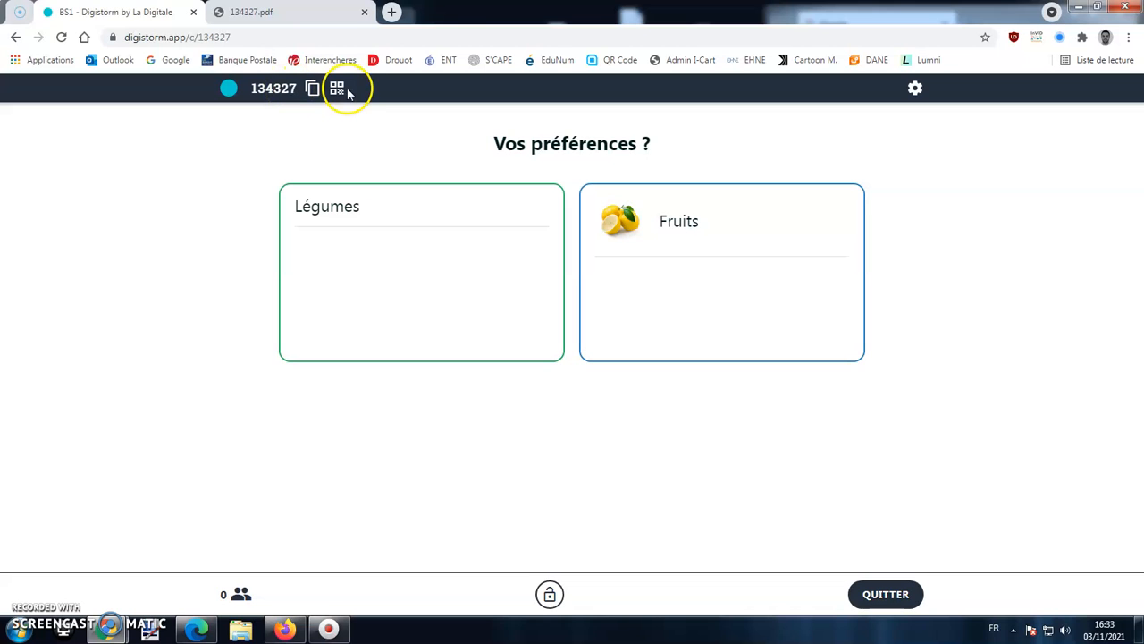
{"action": "left_click", "coordinate": [313, 90]}
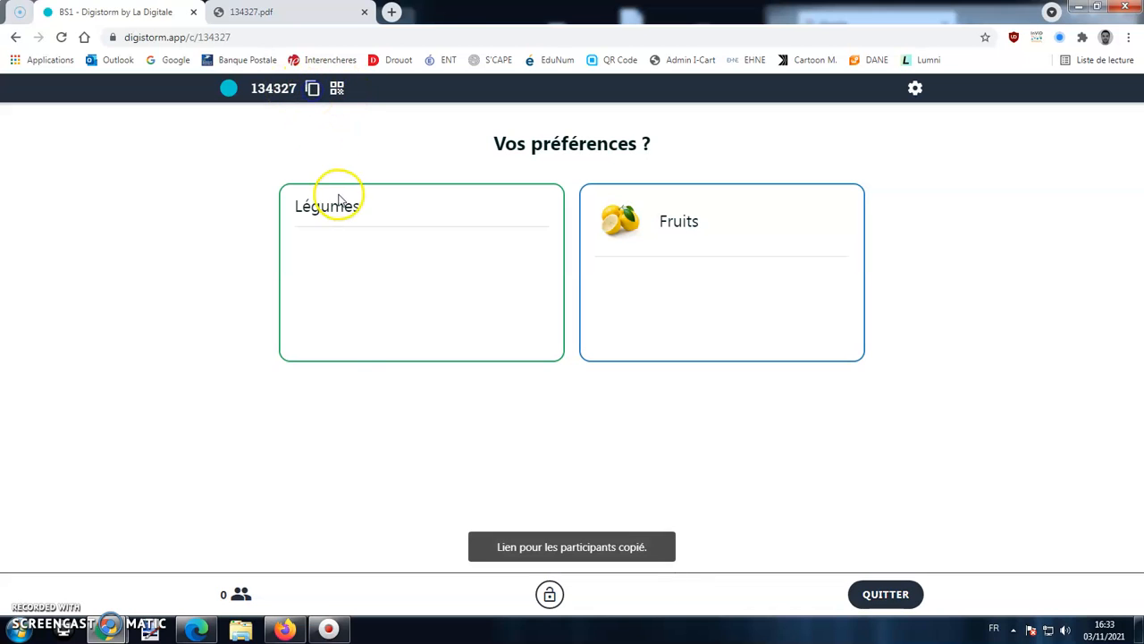
{"action": "left_click", "coordinate": [284, 630]}
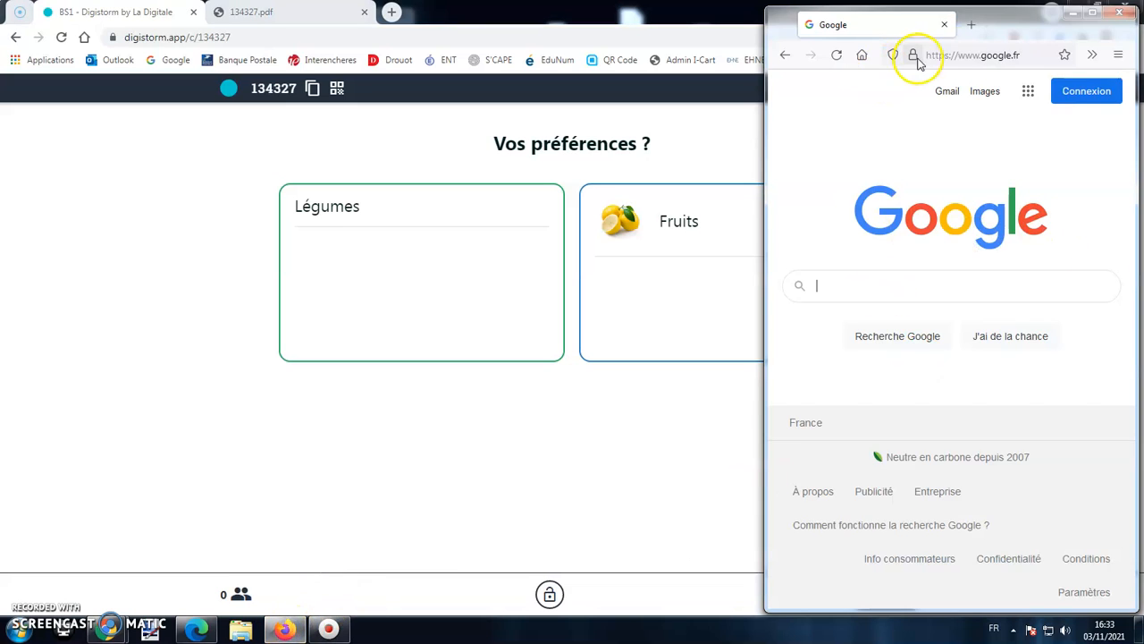
Paste the participant link into Firefox's address bar and open the participant page.
{"action": "left_click", "coordinate": [970, 56]}
{"action": "right_click", "coordinate": [941, 57]}
{"action": "left_click", "coordinate": [977, 136]}
{"action": "key", "text": "Return"}
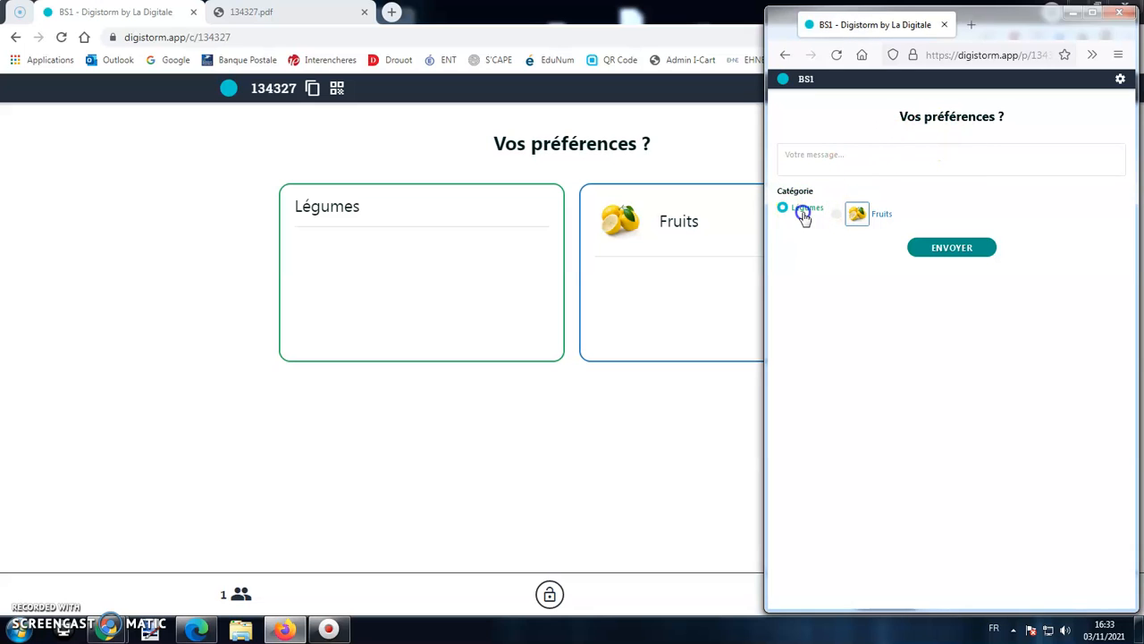
Post Carotte under Légumes and Pomme under Fruits, then return to the presenter board.
{"action": "left_click", "coordinate": [866, 167]}
{"action": "type", "text": "Carotte"}
{"action": "left_click", "coordinate": [966, 248]}
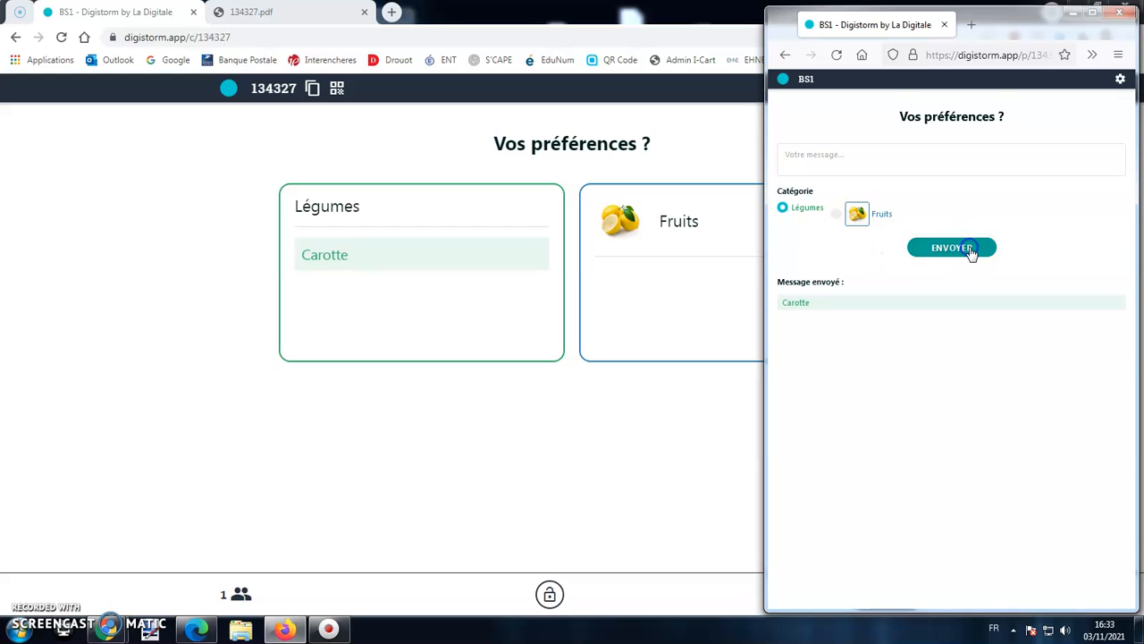
{"action": "left_click", "coordinate": [881, 215]}
{"action": "left_click", "coordinate": [899, 161]}
{"action": "type", "text": "Pomme"}
{"action": "left_click", "coordinate": [914, 249]}
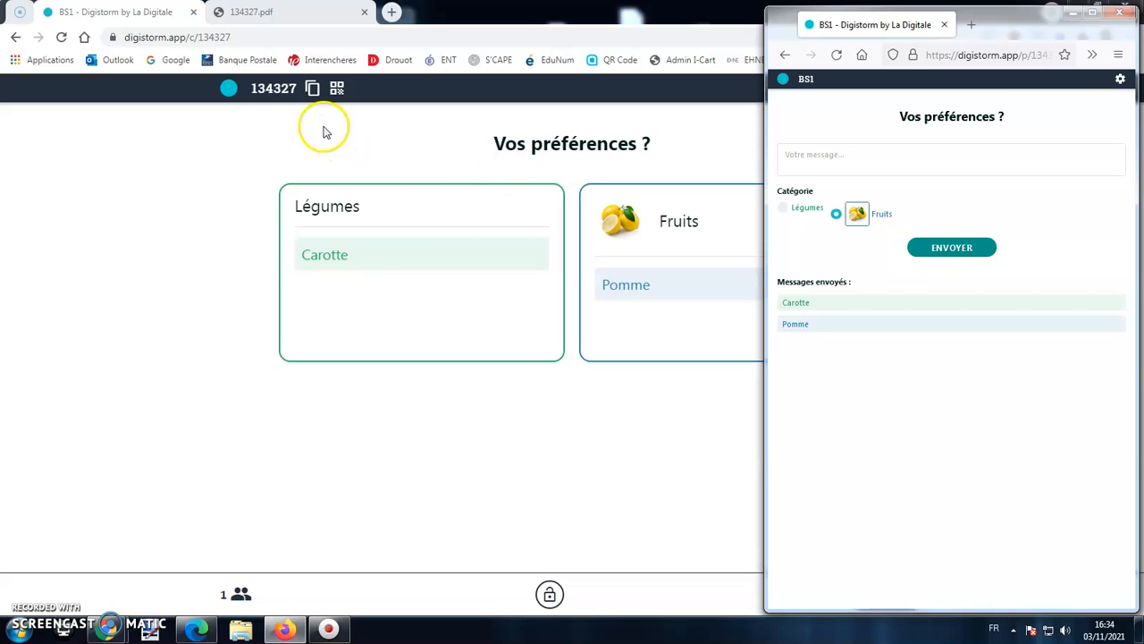
{"action": "left_click", "coordinate": [255, 95]}
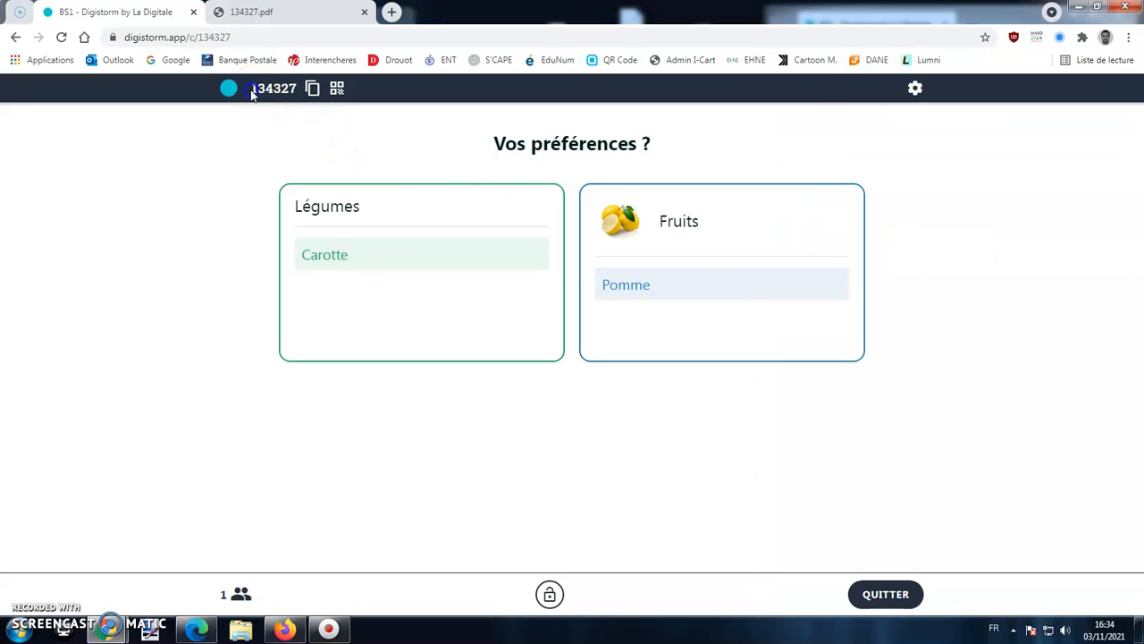
Search Google for 'digistorm' in a second browser window.
{"action": "left_click", "coordinate": [196, 629]}
{"action": "type", "text": "digis"}
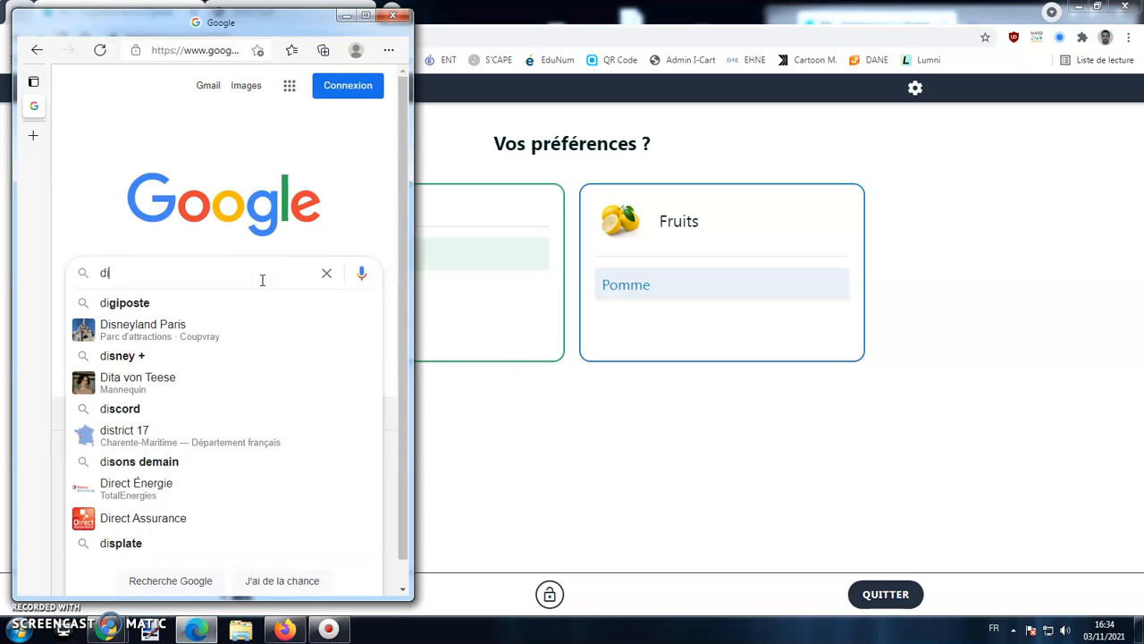
{"action": "key", "text": "BackSpace"}
{"action": "type", "text": "gistor"}
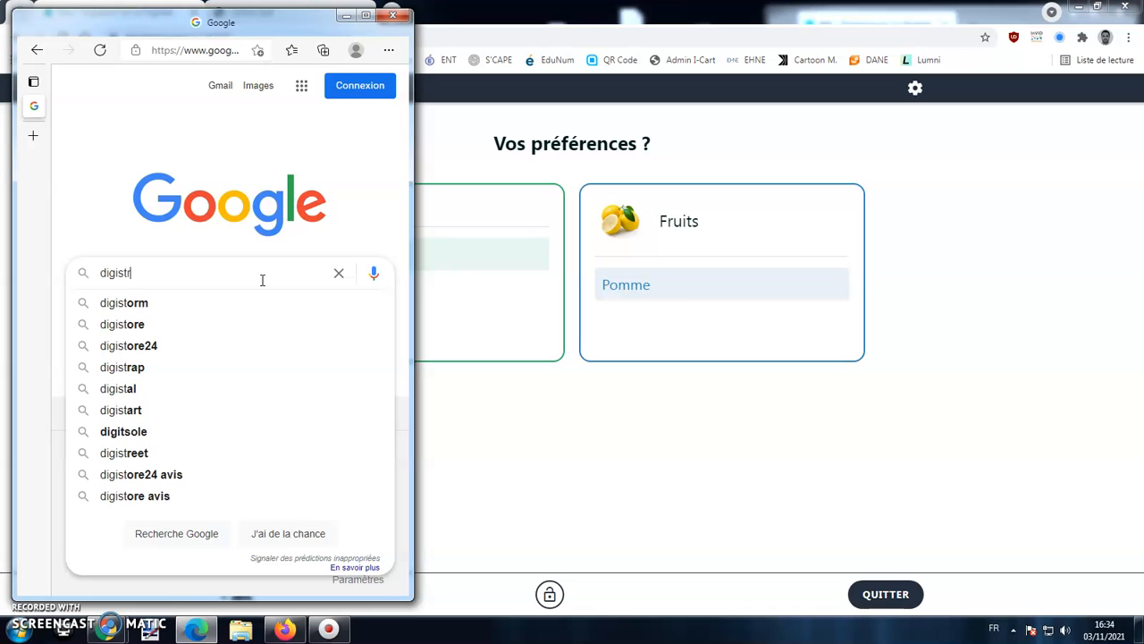
{"action": "key", "text": "BackSpace"}
{"action": "type", "text": "orm"}
{"action": "key", "text": "BackSpace"}
{"action": "type", "text": "m"}
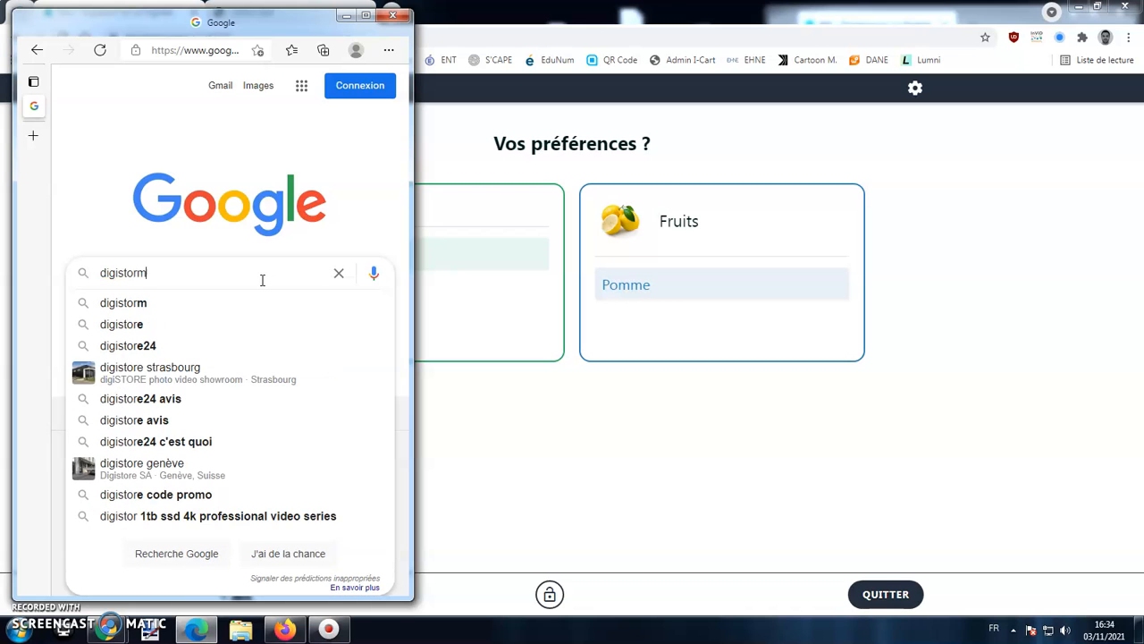
{"action": "key", "text": "Return"}
Open the Digistorm by La Digitale site and start joining an interaction as a participant.
{"action": "left_click_drag", "start_coordinate": [414, 283], "coordinate": [631, 299]}
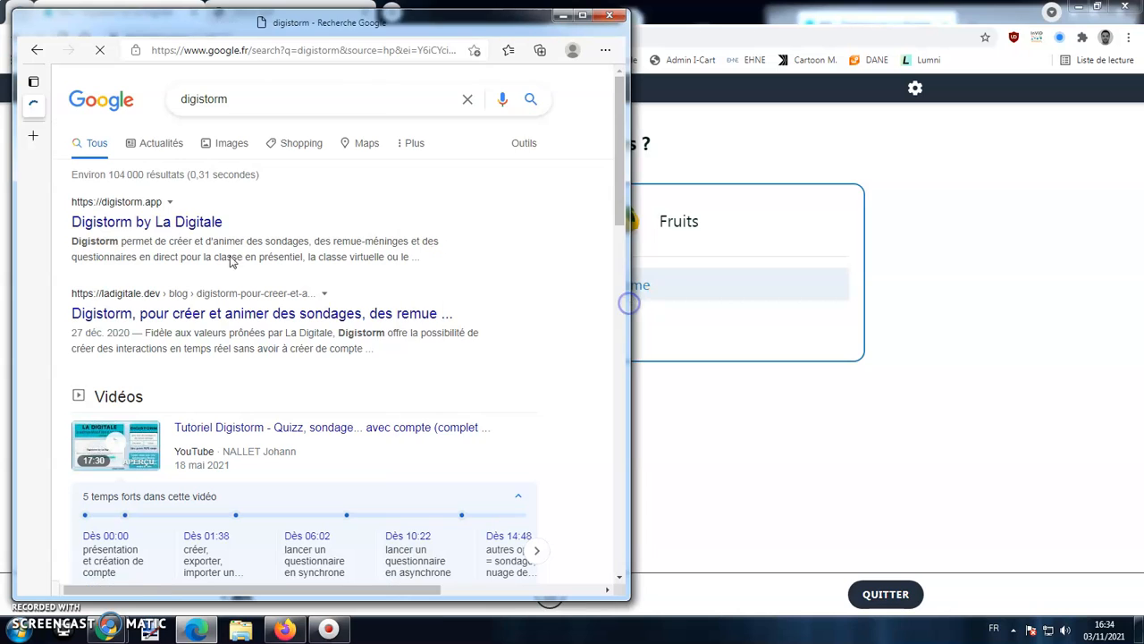
{"action": "left_click", "coordinate": [191, 234]}
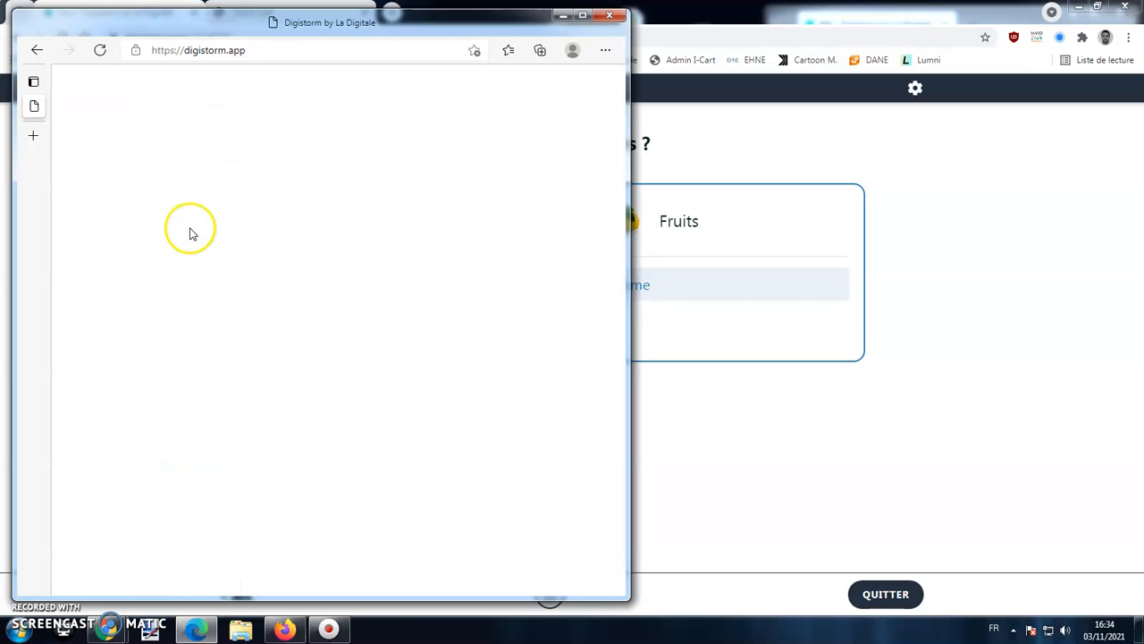
{"action": "left_click", "coordinate": [287, 279]}
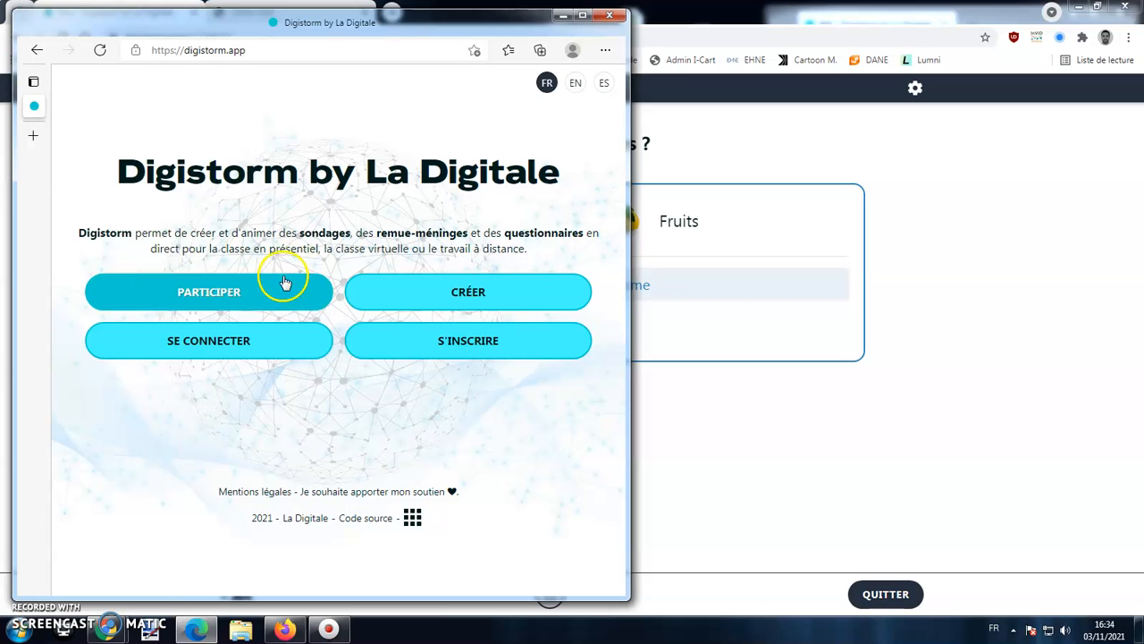
{"action": "left_click_drag", "start_coordinate": [420, 32], "coordinate": [810, 40]}
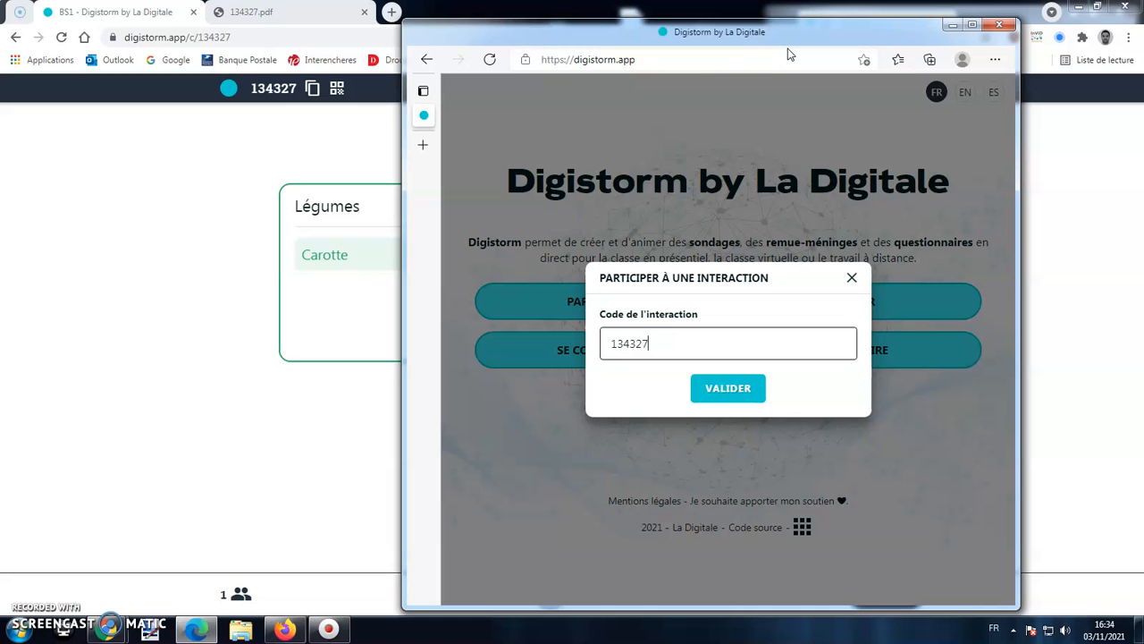
Join the brainstorm and post Pois under Légumes and Prune under Fruits.
{"action": "left_click", "coordinate": [726, 388]}
{"action": "left_click_drag", "start_coordinate": [761, 40], "coordinate": [384, 37]}
{"action": "left_click", "coordinate": [224, 206]}
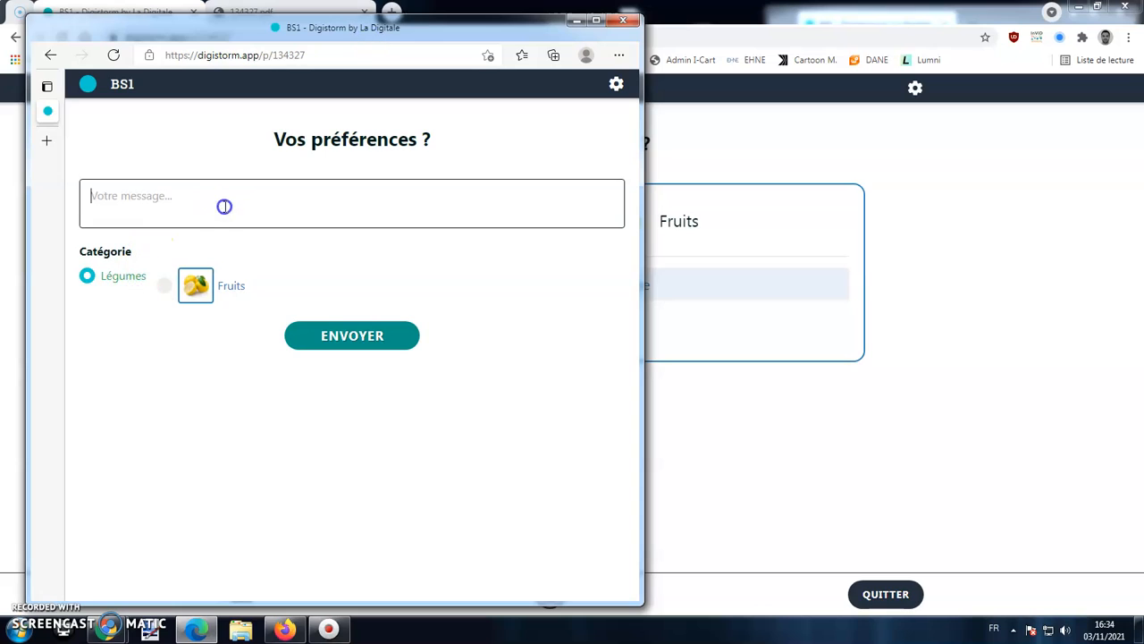
{"action": "left_click", "coordinate": [349, 335]}
{"action": "left_click", "coordinate": [165, 285]}
{"action": "left_click", "coordinate": [204, 195]}
{"action": "type", "text": "Prun"}
{"action": "left_click", "coordinate": [334, 332]}
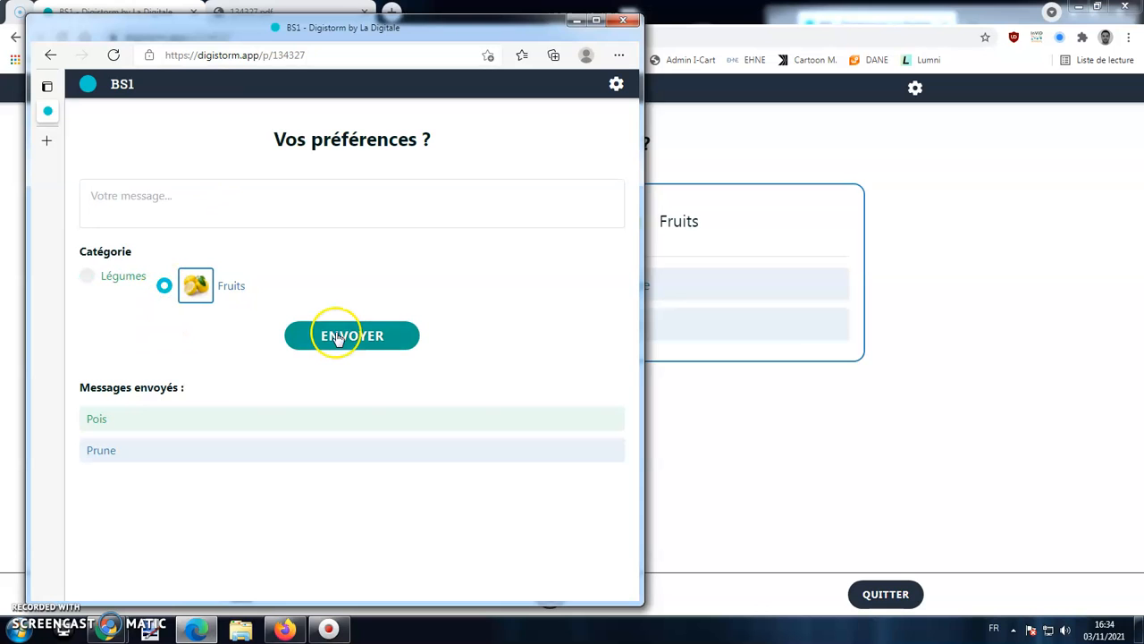
{"action": "key", "text": "alt+Tab"}
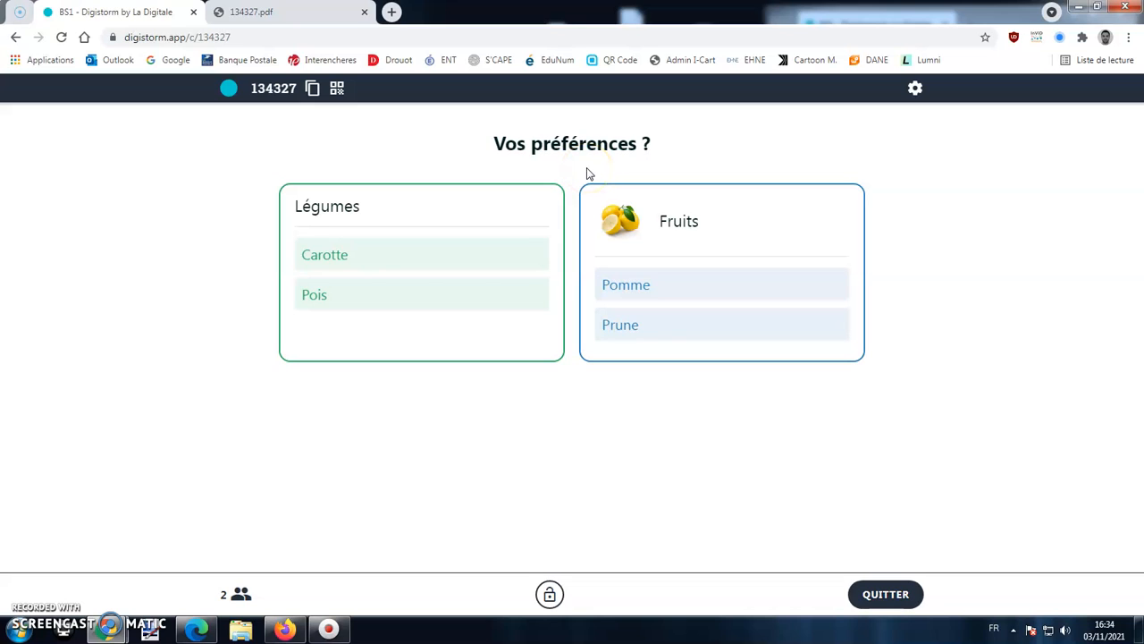
Lock and unlock the live brainstorm, then quit back to the BS1 settings.
{"action": "left_click", "coordinate": [550, 595]}
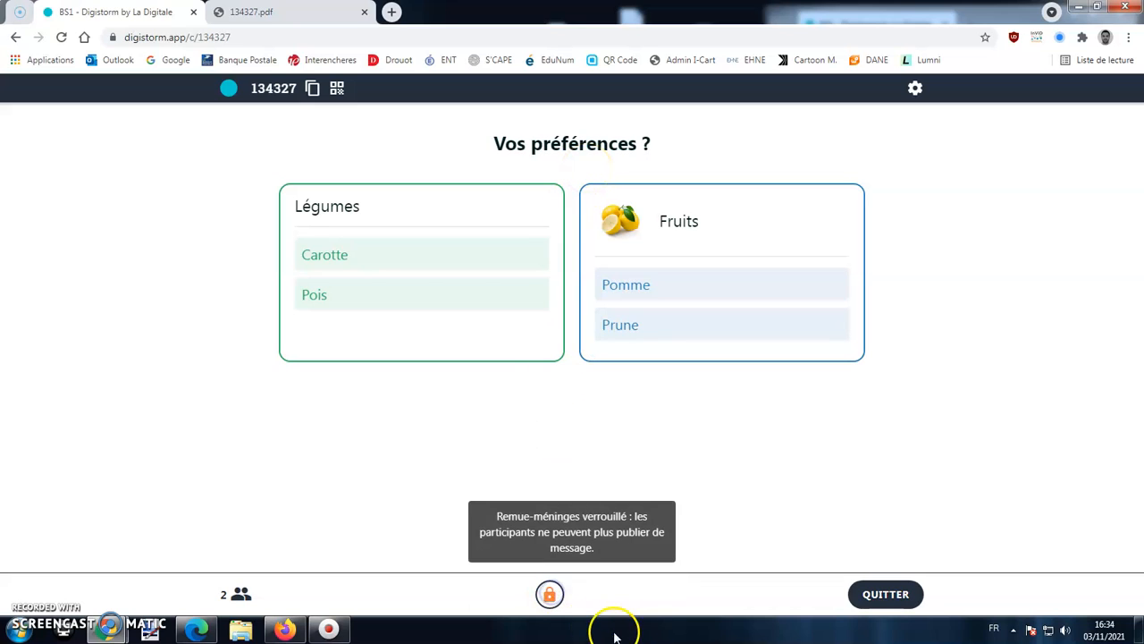
{"action": "left_click", "coordinate": [550, 595]}
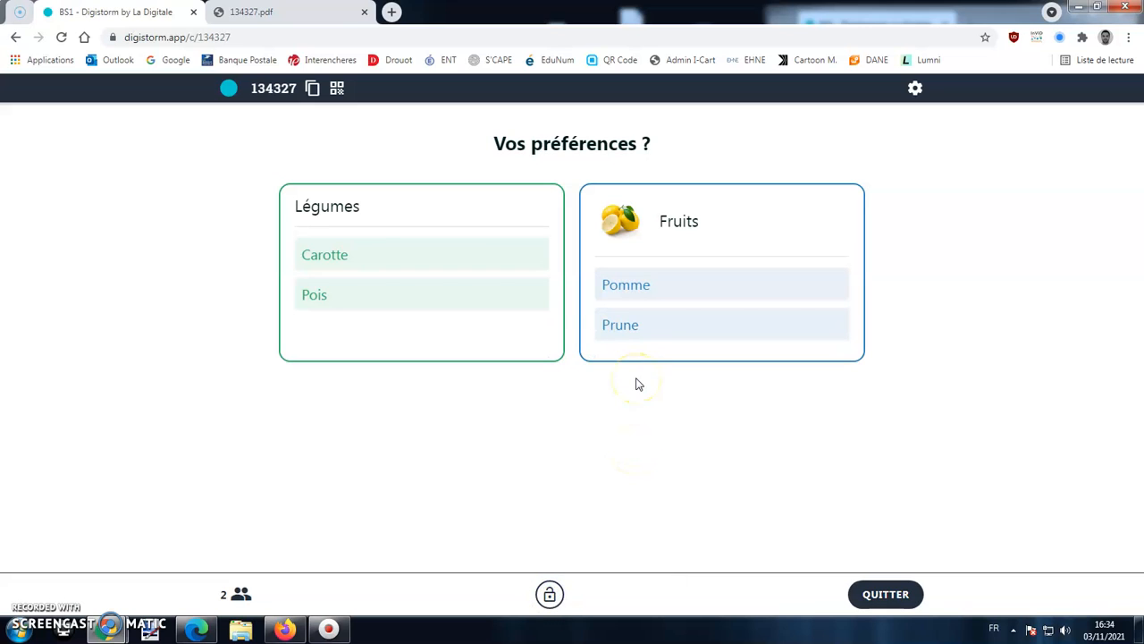
{"action": "left_click", "coordinate": [885, 594]}
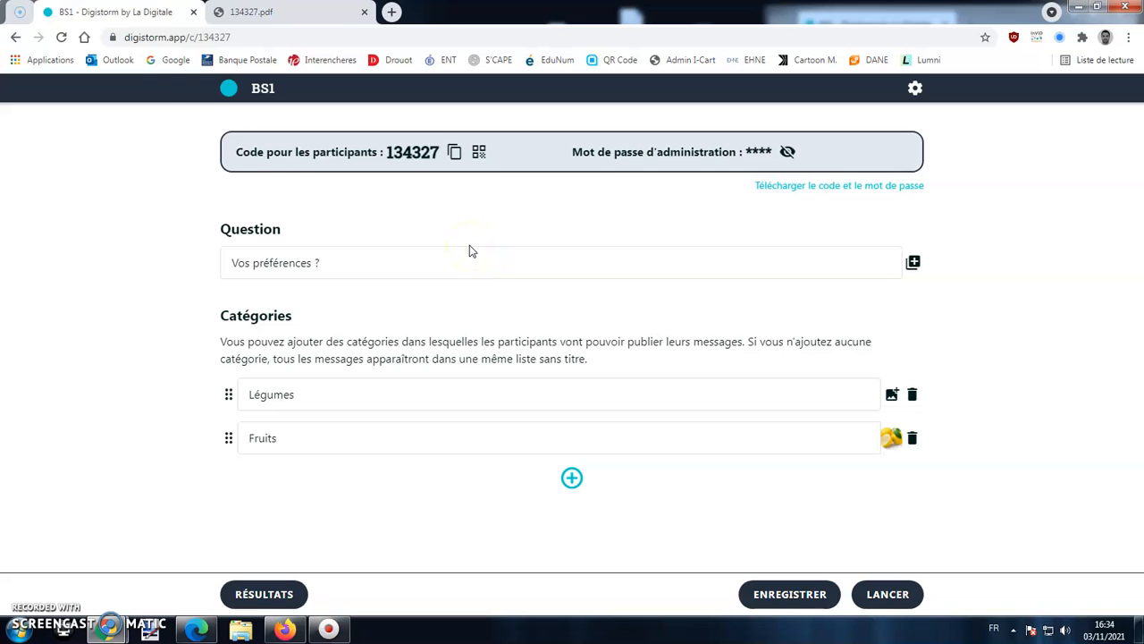
Search Google for digistorm and open the Digistorm by La Digitale site.
{"action": "left_click", "coordinate": [172, 60]}
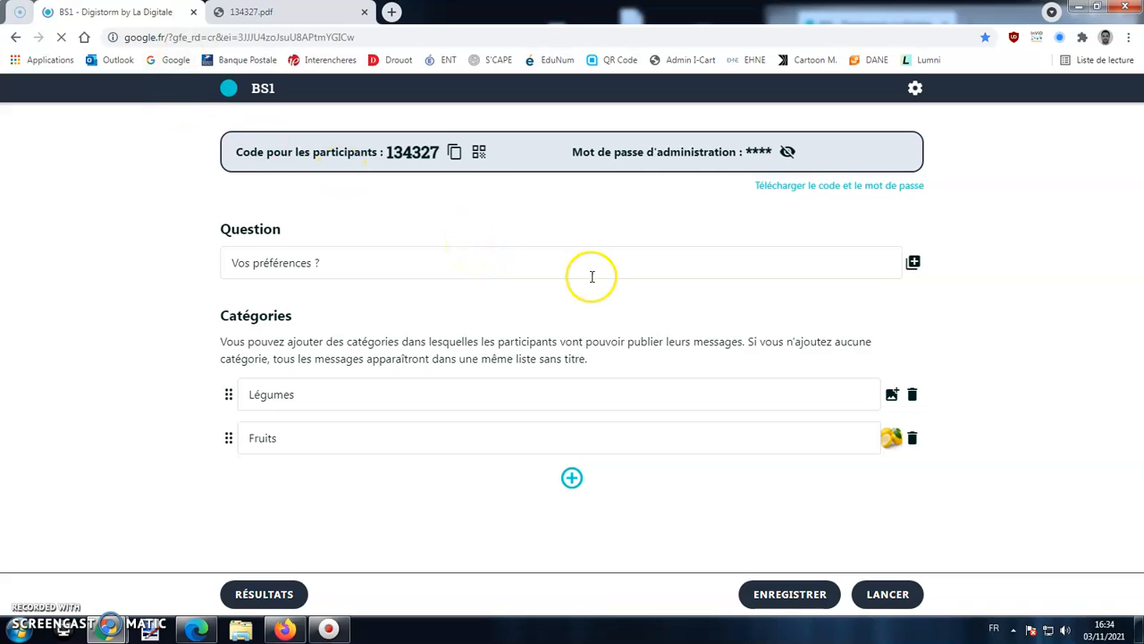
{"action": "type", "text": "di"}
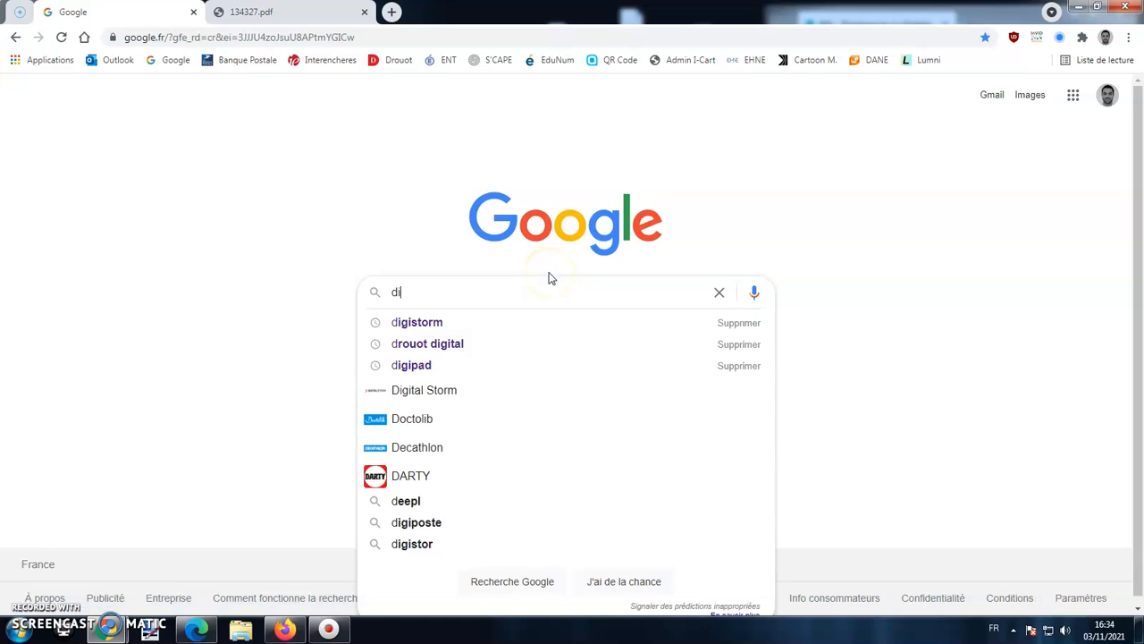
{"action": "left_click", "coordinate": [465, 322]}
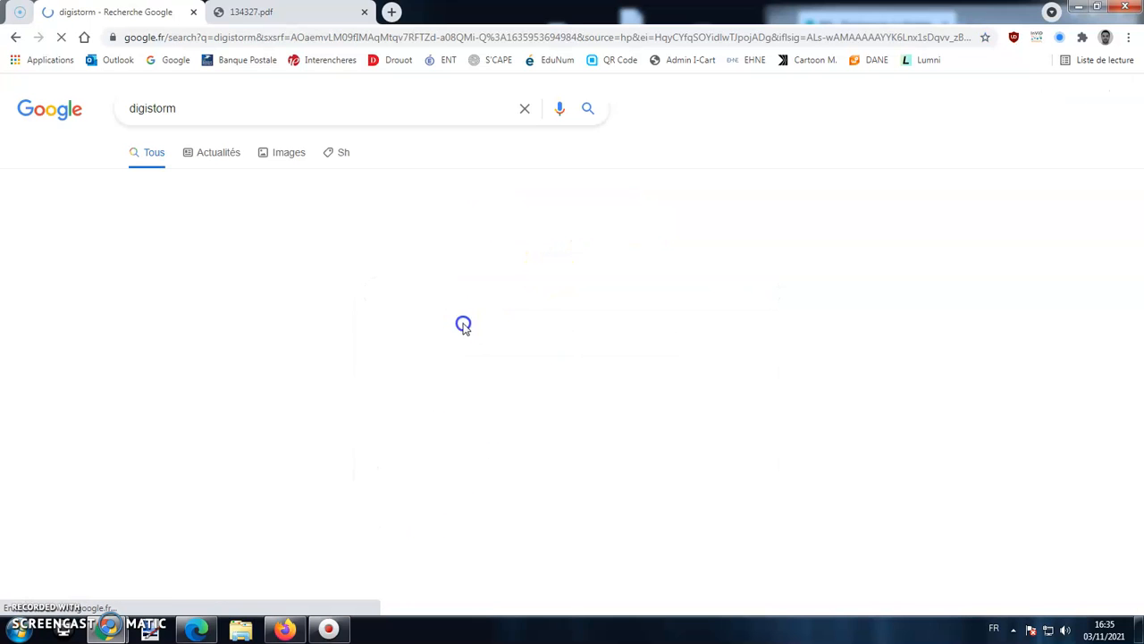
{"action": "left_click", "coordinate": [258, 234]}
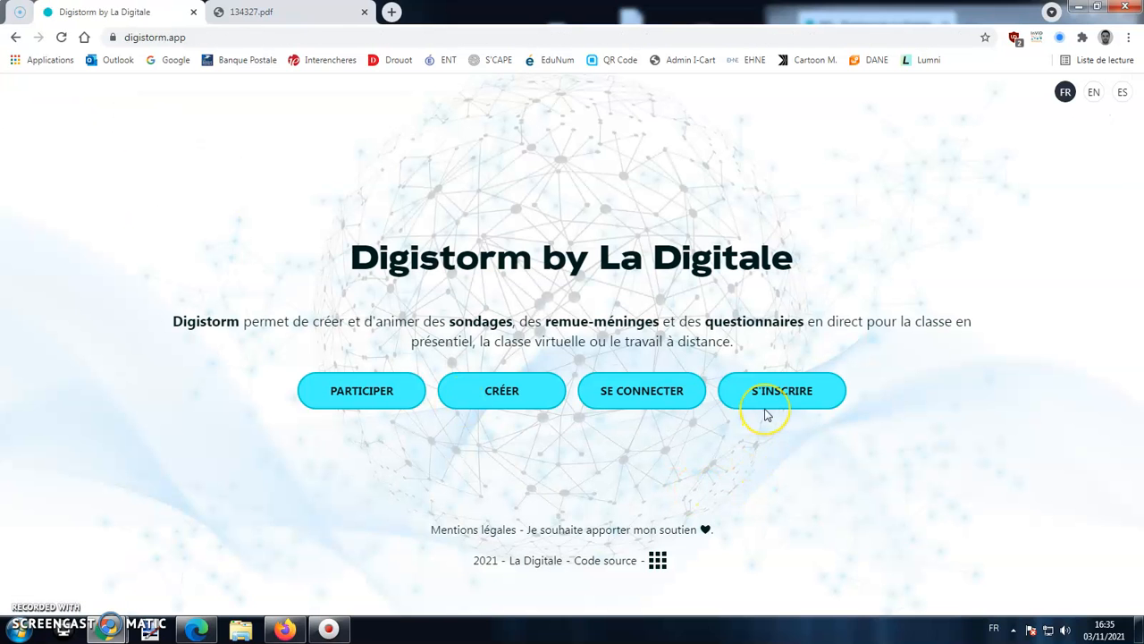
Open the form to manage an interaction without an account, checking the PDF for credentials.
{"action": "left_click", "coordinate": [670, 396]}
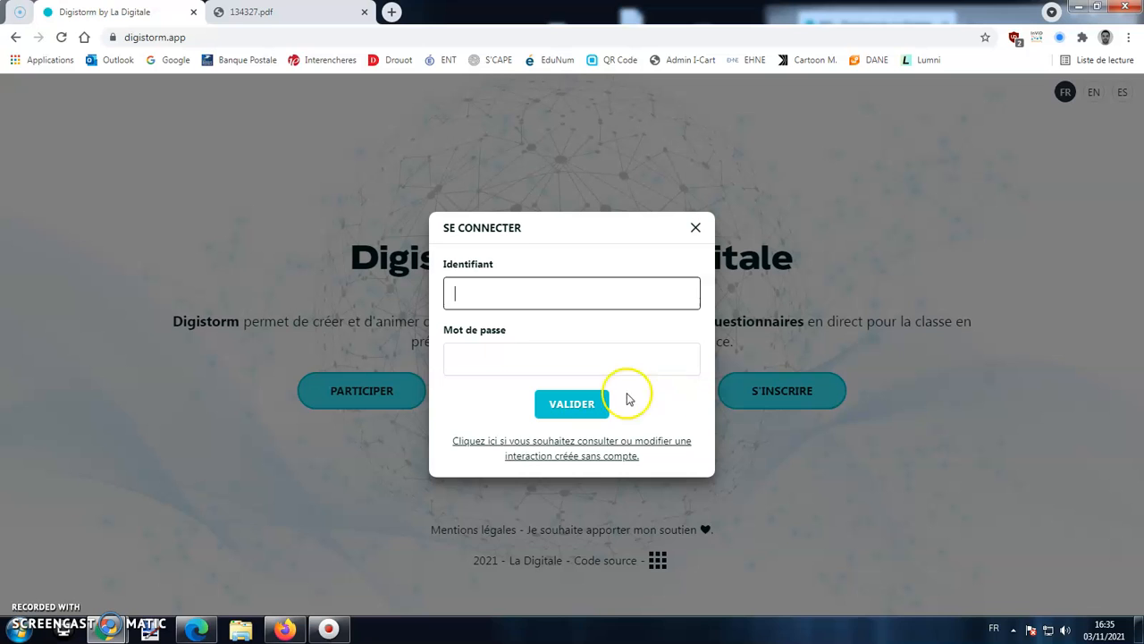
{"action": "left_click", "coordinate": [579, 453]}
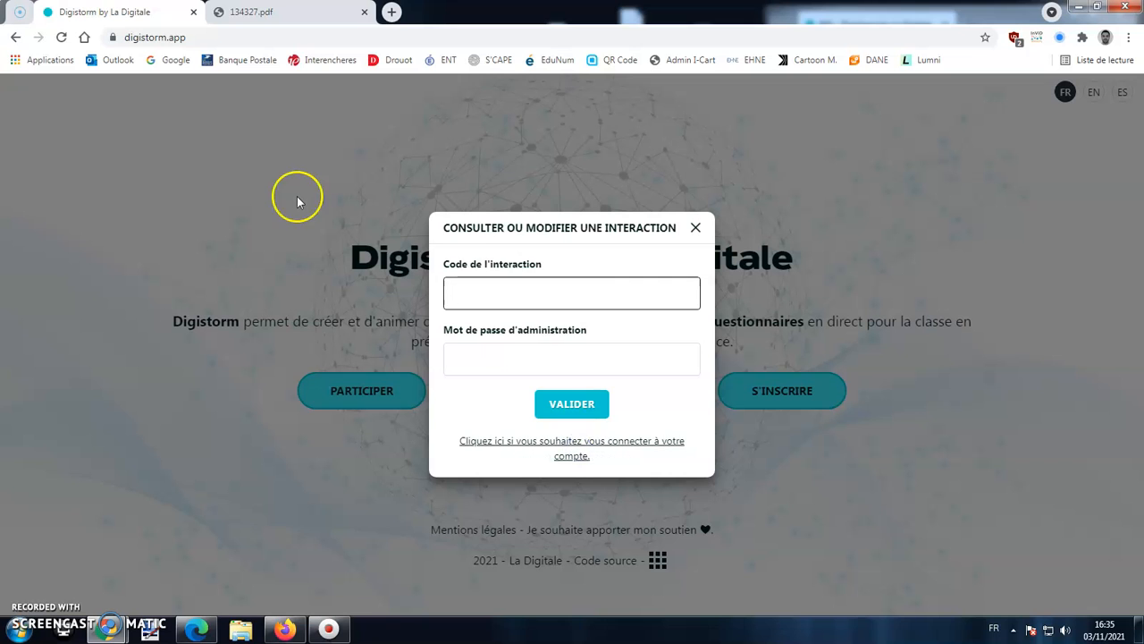
{"action": "left_click", "coordinate": [264, 13]}
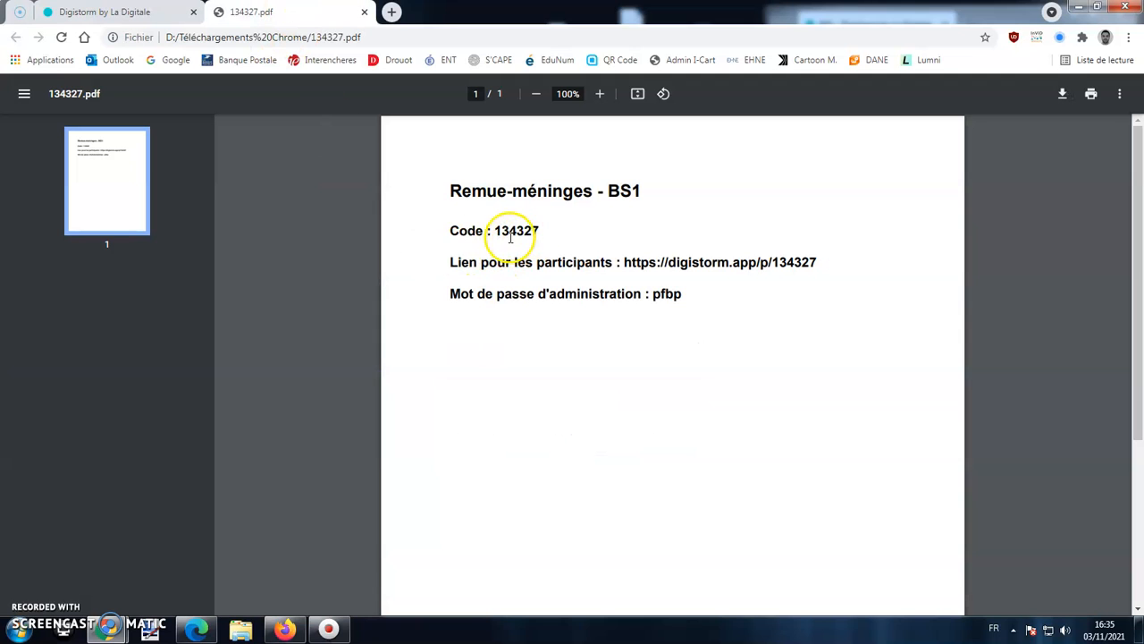
{"action": "left_click", "coordinate": [146, 13]}
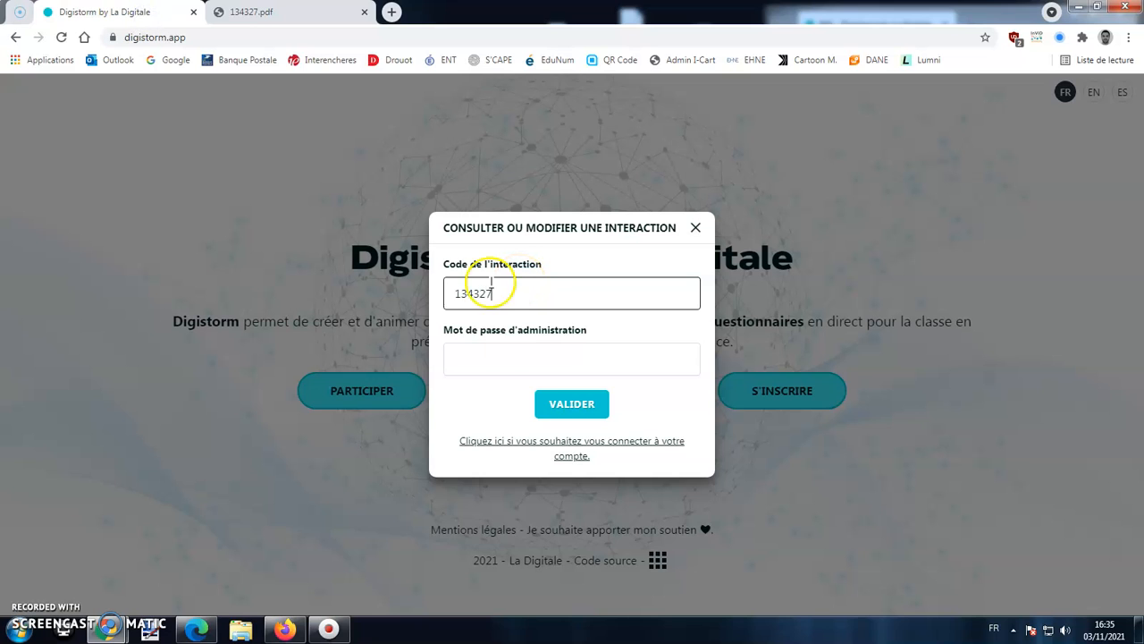
Enter BS1's interaction code and admin password, open it, and decline saving the password.
{"action": "left_click", "coordinate": [286, 12]}
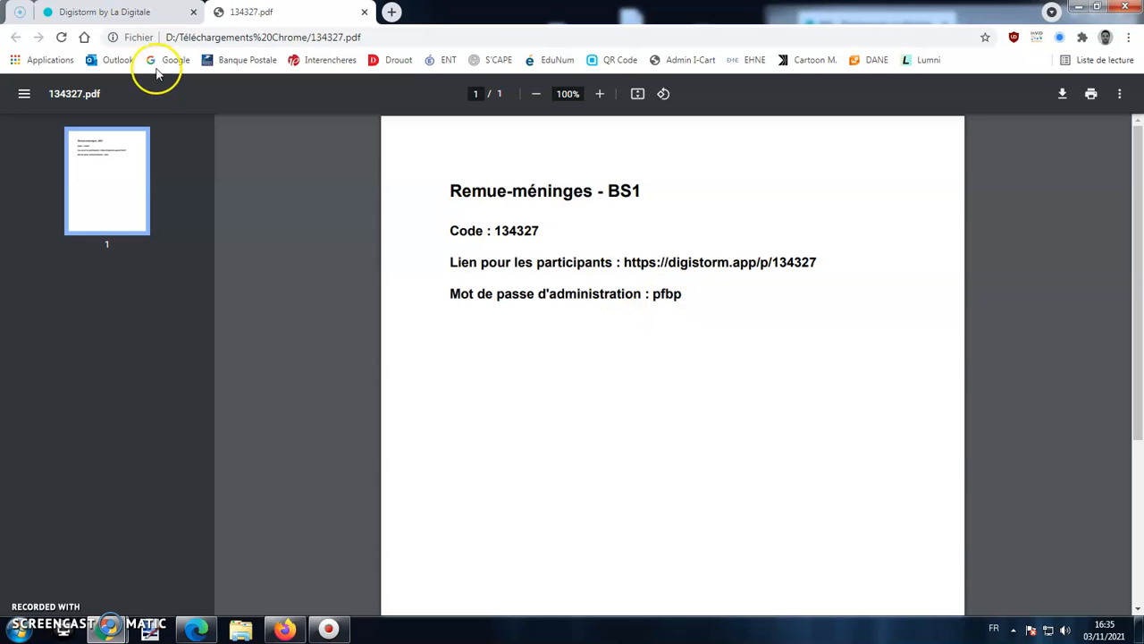
{"action": "left_click", "coordinate": [125, 12]}
{"action": "left_click", "coordinate": [529, 347]}
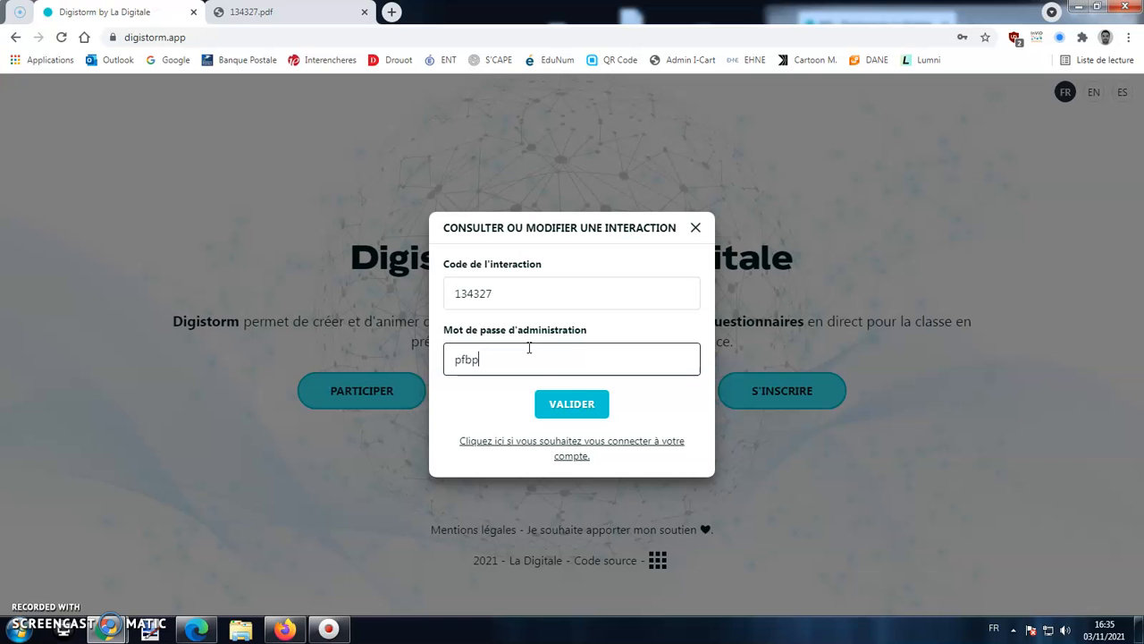
{"action": "left_click", "coordinate": [545, 402]}
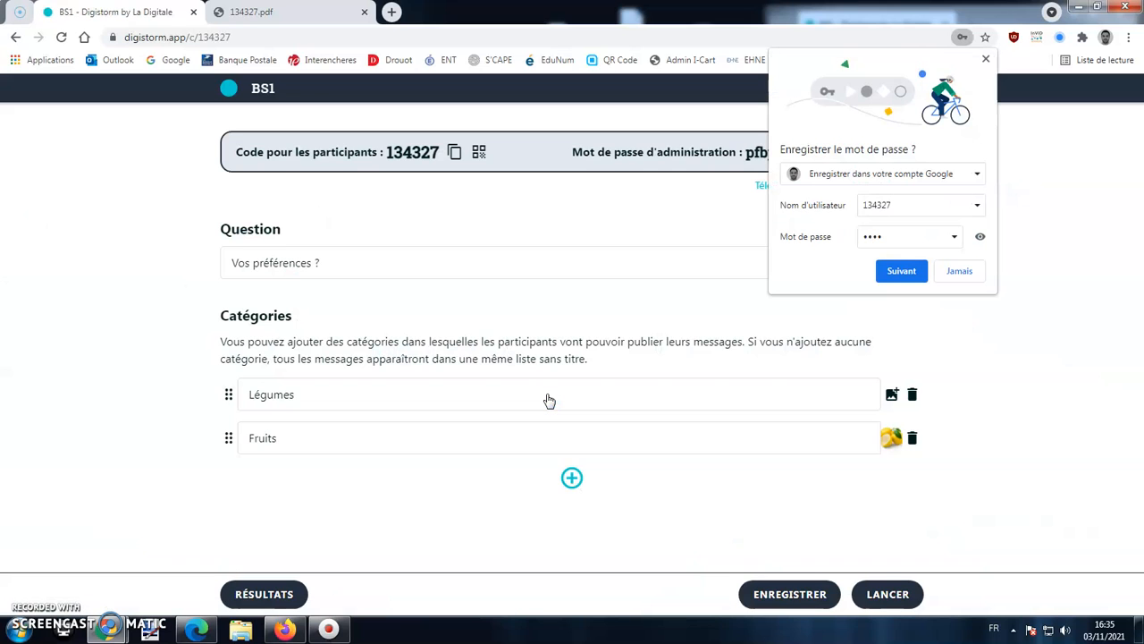
{"action": "left_click", "coordinate": [955, 271]}
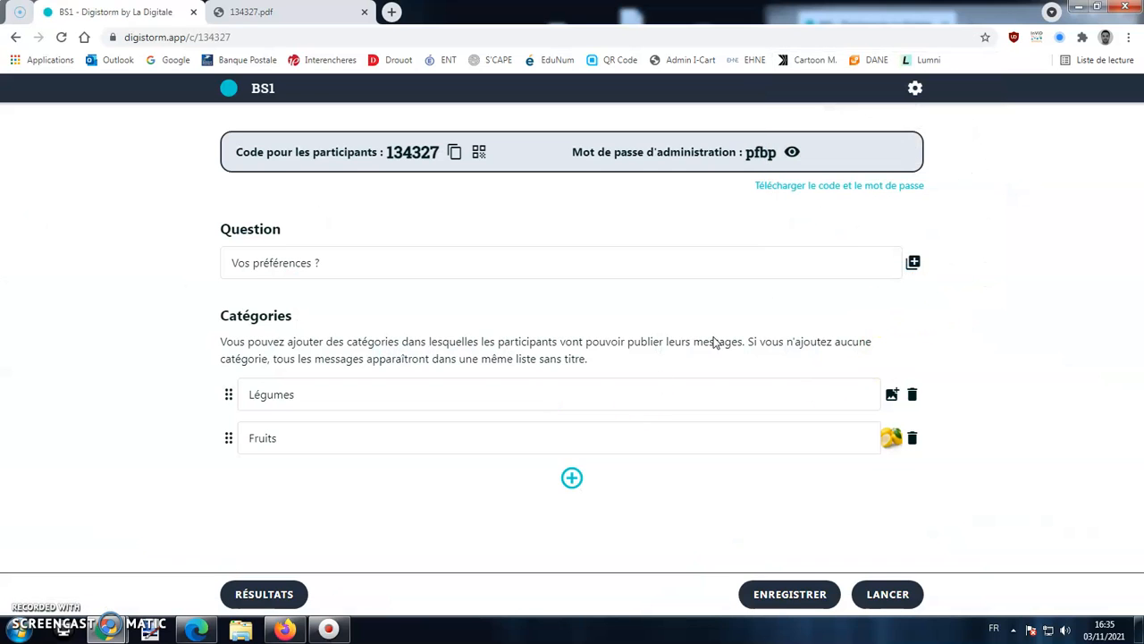
{"action": "left_click", "coordinate": [901, 597]}
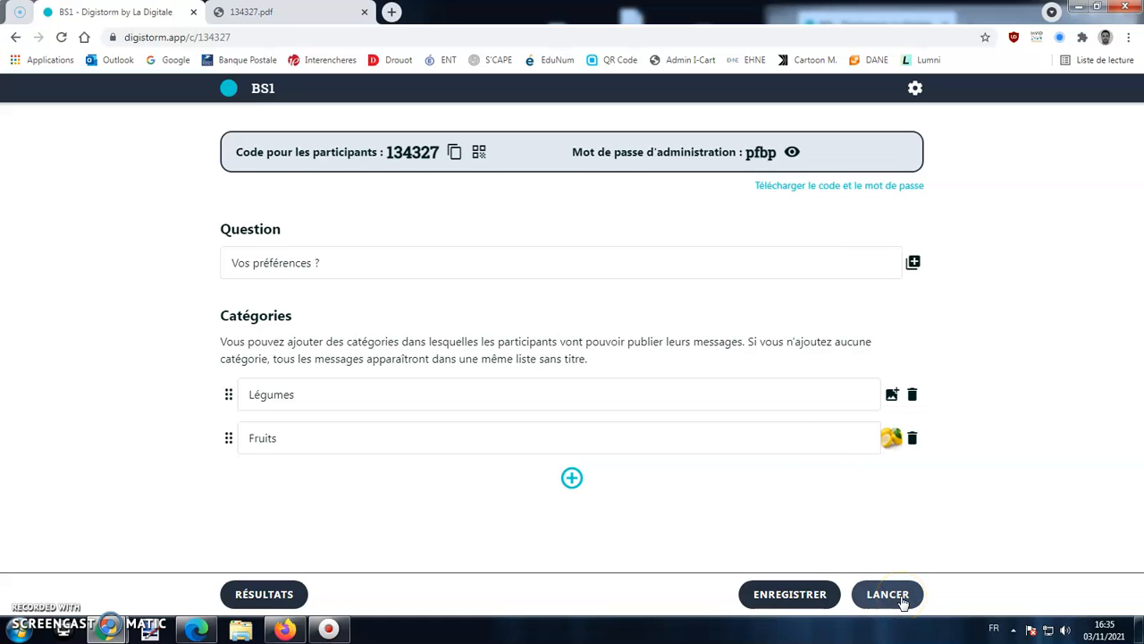
From the home page, create a new Nuage de mots interaction titled 'Cloud1'.
{"action": "left_click", "coordinate": [15, 37]}
{"action": "left_click", "coordinate": [478, 402]}
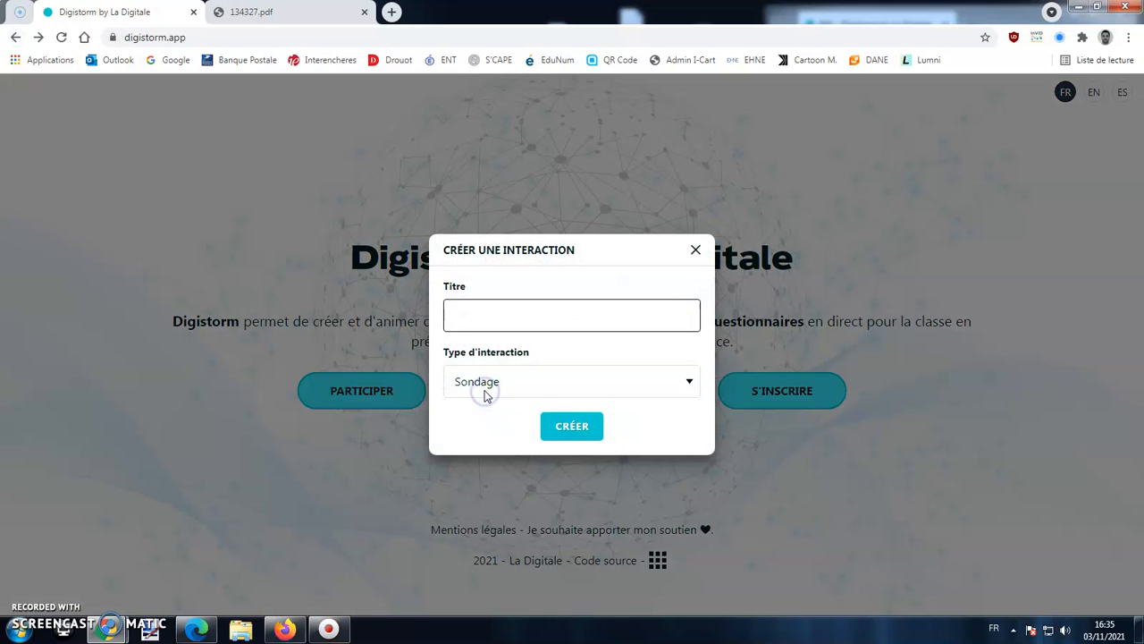
{"action": "left_click", "coordinate": [541, 376]}
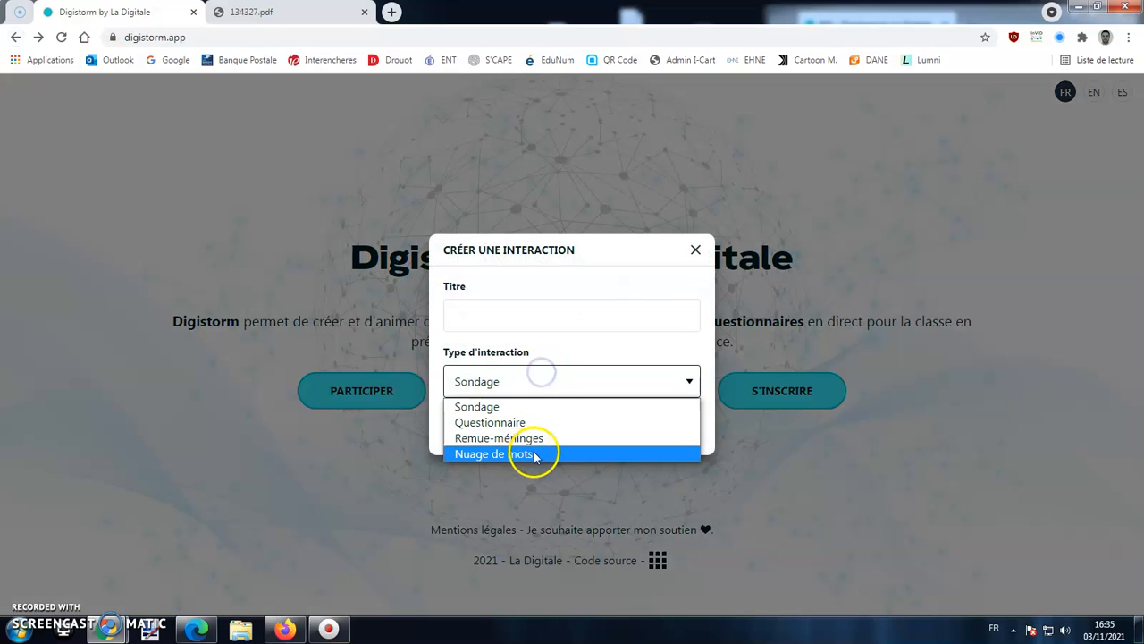
{"action": "left_click", "coordinate": [501, 453]}
{"action": "left_click", "coordinate": [553, 322]}
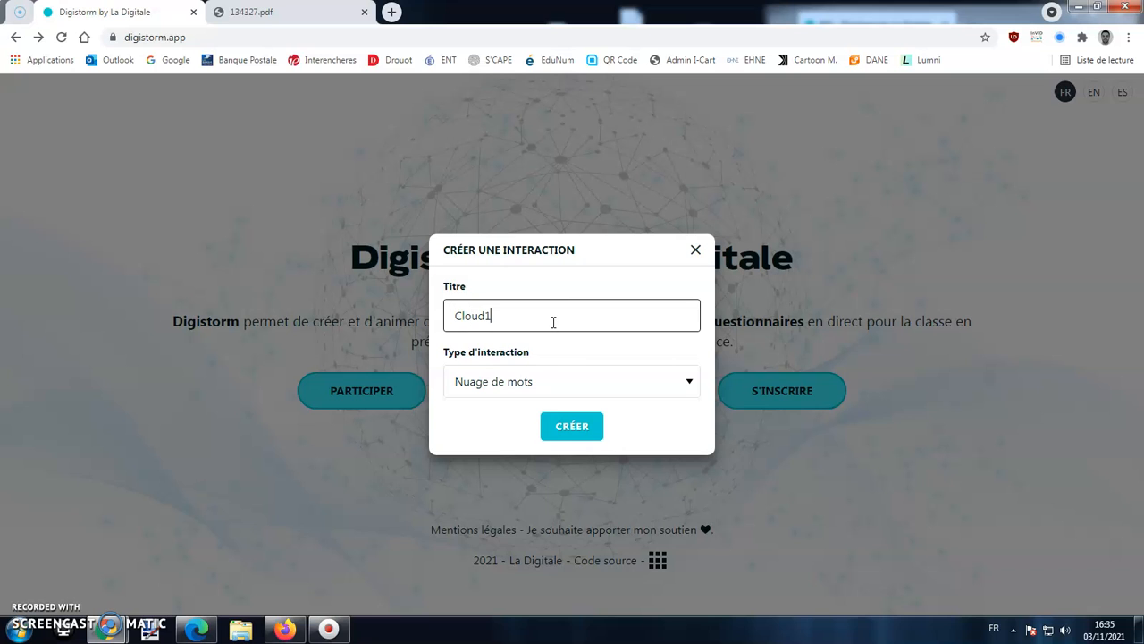
{"action": "left_click", "coordinate": [558, 427]}
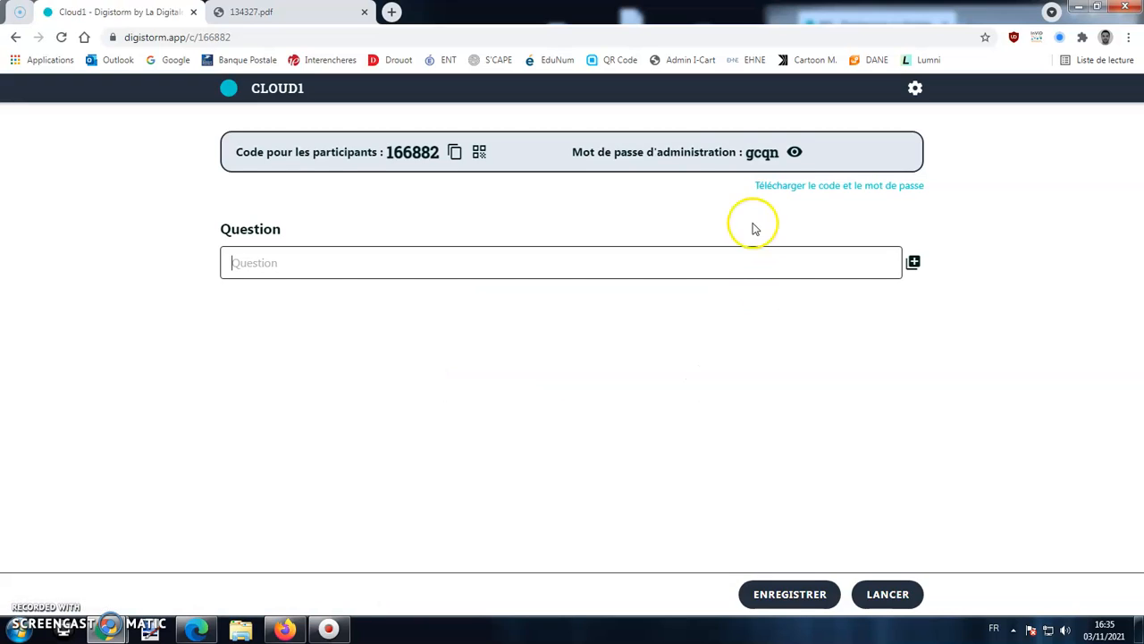
Download and open Cloud1's code and password PDF, then enter the question 'Personnalité préférée ?'.
{"action": "left_click", "coordinate": [793, 152]}
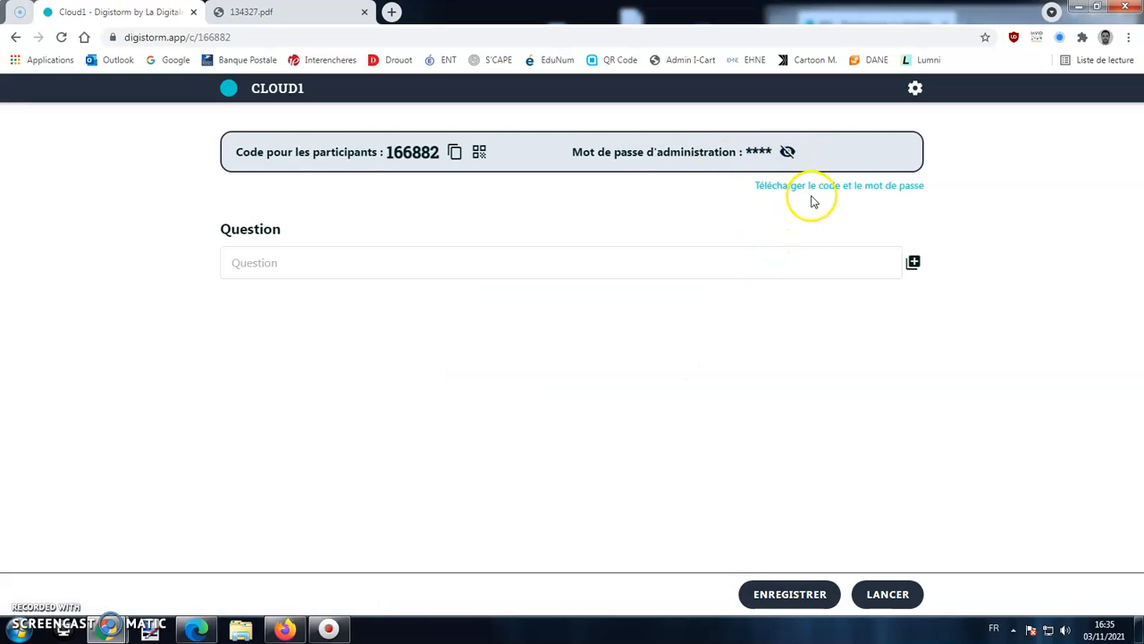
{"action": "left_click", "coordinate": [812, 188]}
{"action": "left_click", "coordinate": [43, 595]}
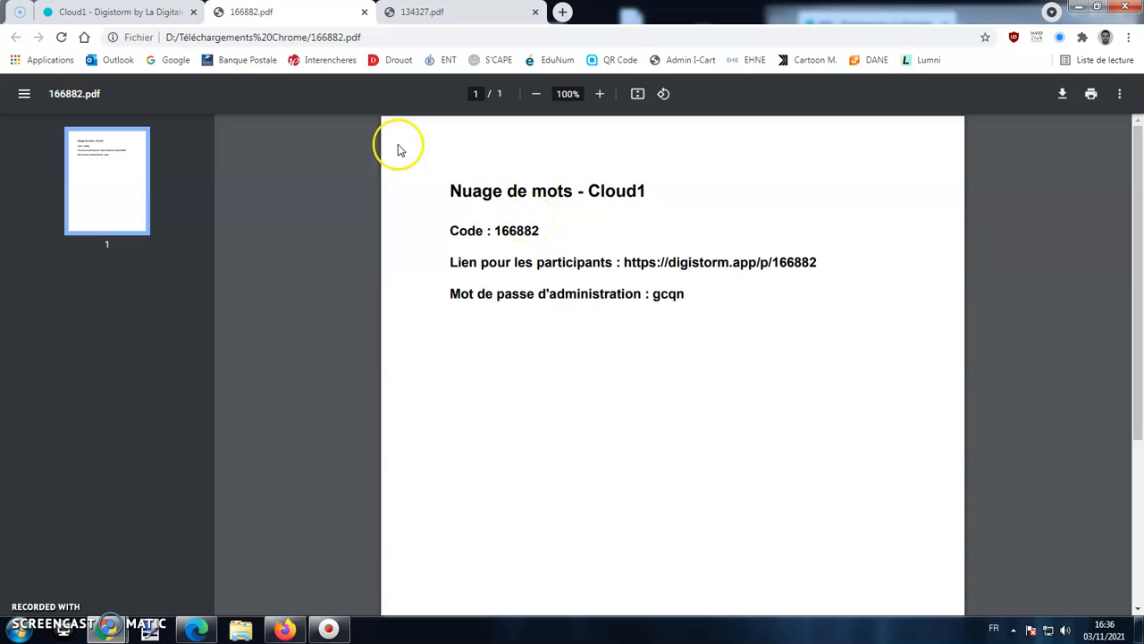
{"action": "left_click", "coordinate": [150, 13]}
{"action": "left_click", "coordinate": [363, 269]}
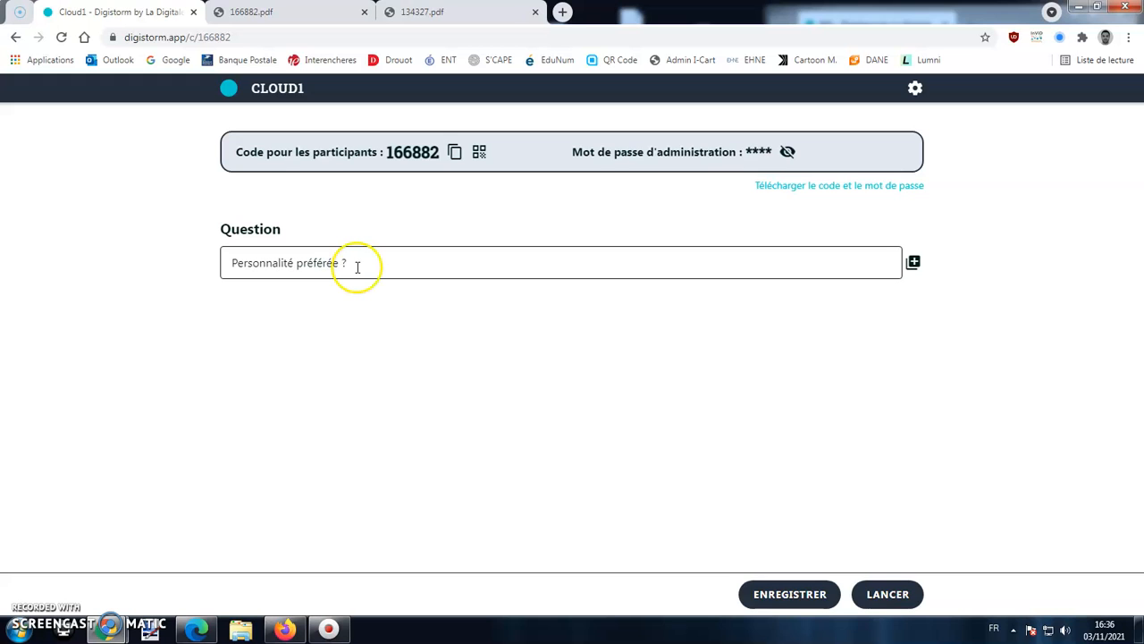
Copy Cloud1's participant link and open it in the second browser, Firefox.
{"action": "left_click", "coordinate": [484, 157]}
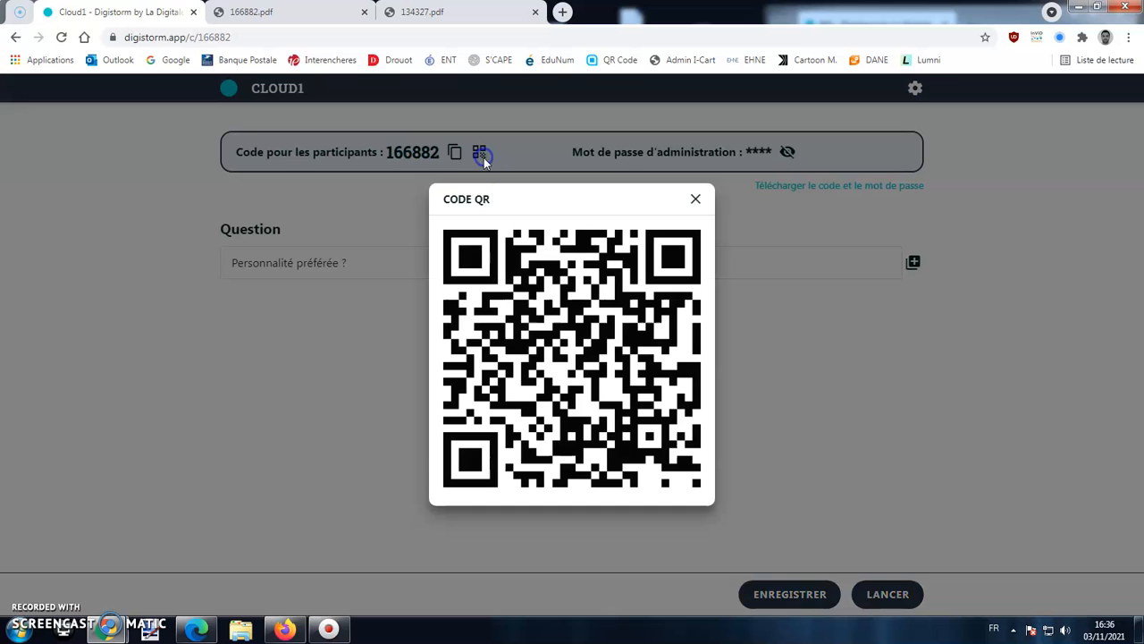
{"action": "left_click", "coordinate": [694, 198]}
{"action": "left_click", "coordinate": [454, 152]}
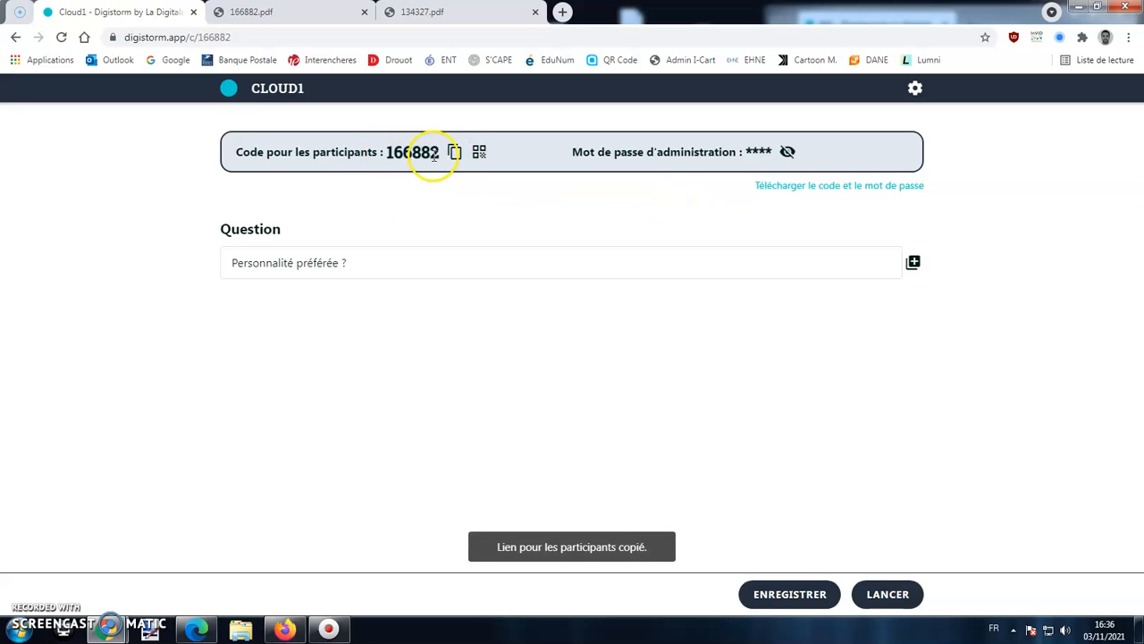
{"action": "left_click", "coordinate": [284, 629]}
{"action": "left_click", "coordinate": [957, 54]}
{"action": "right_click", "coordinate": [957, 54]}
{"action": "left_click", "coordinate": [983, 133]}
{"action": "key", "text": "Return"}
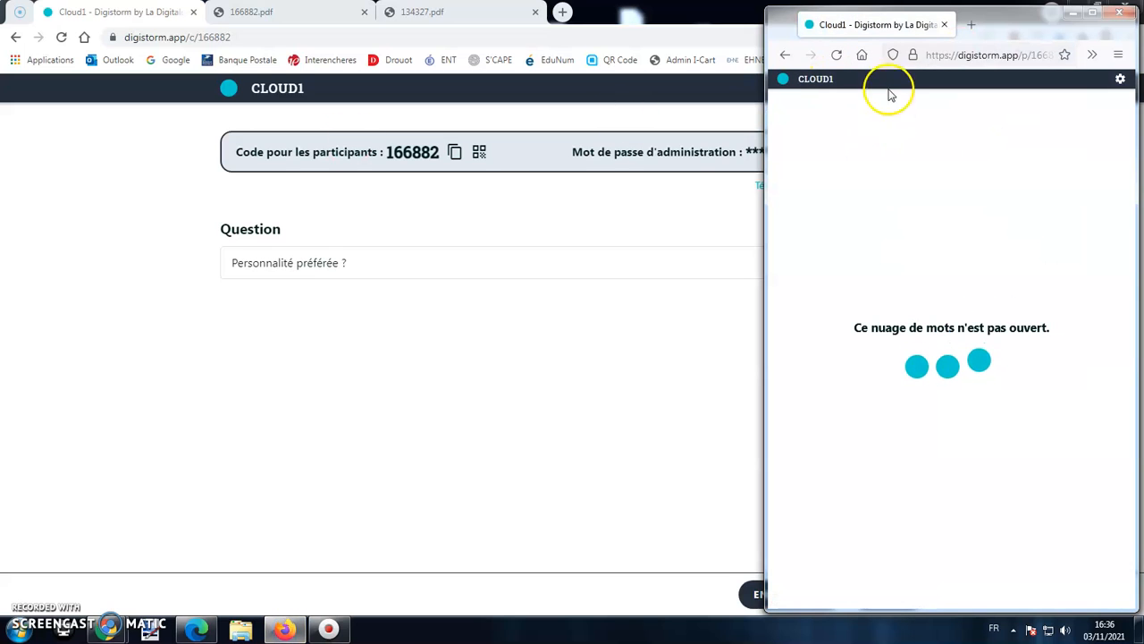
Back on the admin page, save the word cloud with ENREGISTRER and start it with LANCER.
{"action": "left_click", "coordinate": [617, 335]}
{"action": "left_click", "coordinate": [809, 595]}
{"action": "left_click", "coordinate": [883, 595]}
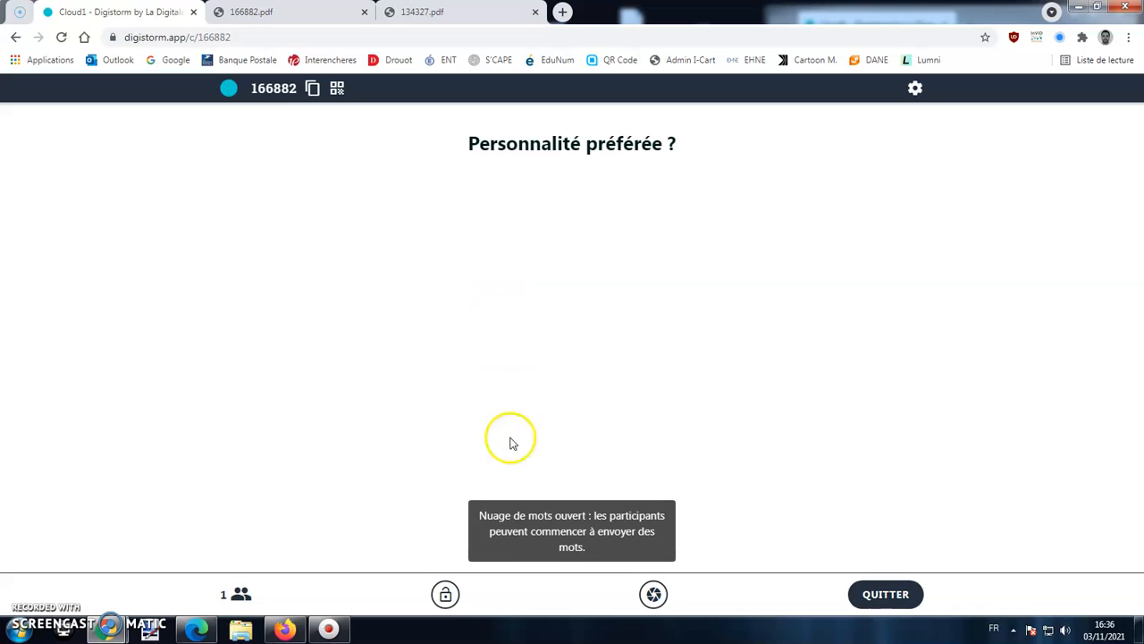
Lock and unlock submissions, then send 'Marie Curie' as a word from the Firefox participant page.
{"action": "left_click", "coordinate": [445, 595]}
{"action": "left_click", "coordinate": [445, 594]}
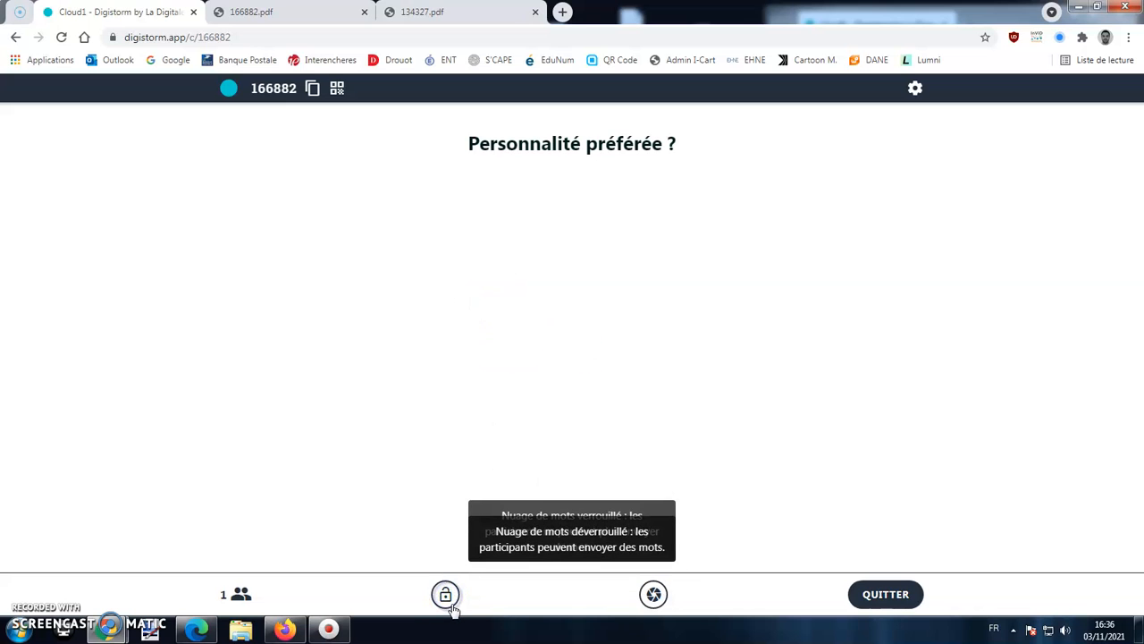
{"action": "left_click", "coordinate": [285, 629]}
{"action": "left_click", "coordinate": [894, 155]}
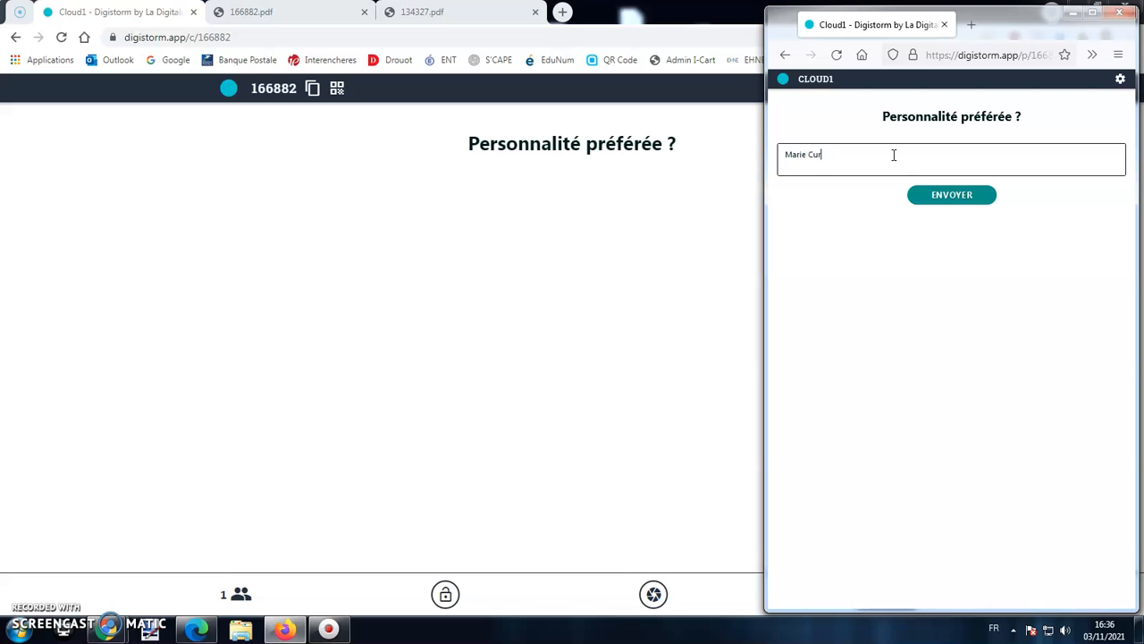
{"action": "left_click", "coordinate": [926, 195]}
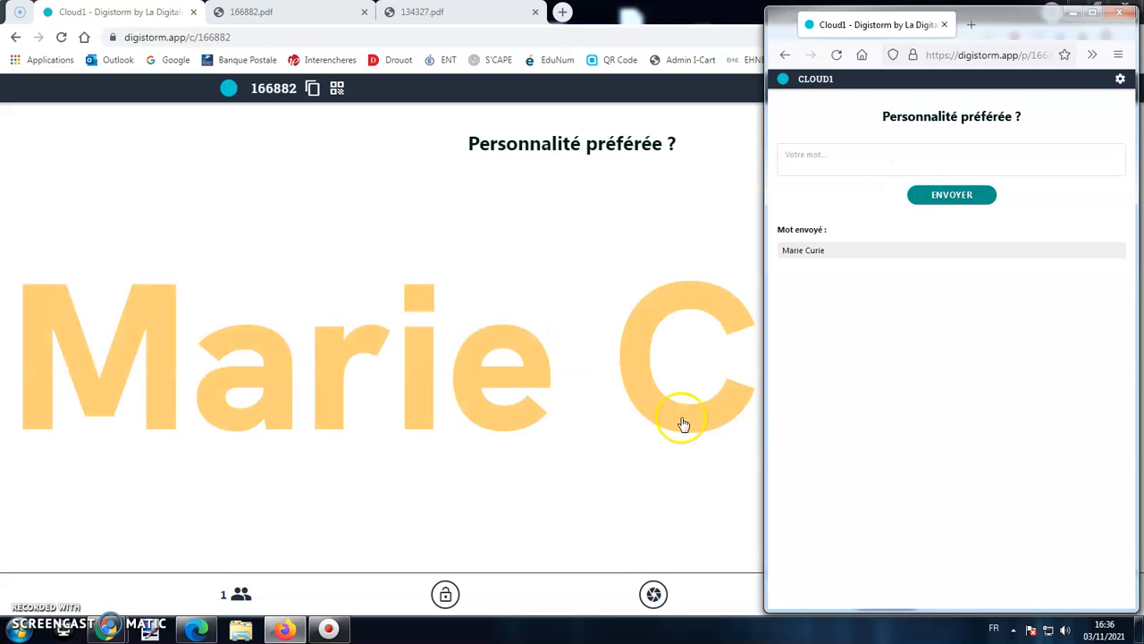
Open the participant link in Edge, send 'Zidane', then minimize both participant windows.
{"action": "left_click", "coordinate": [196, 630]}
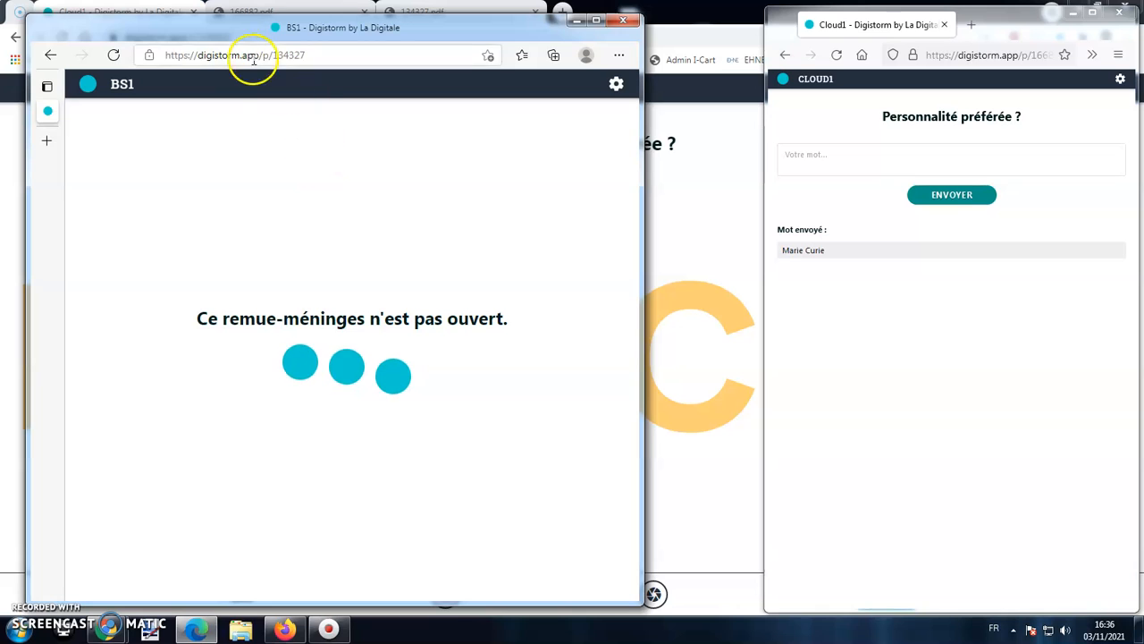
{"action": "right_click", "coordinate": [253, 55]}
{"action": "left_click", "coordinate": [304, 164]}
{"action": "key", "text": "Return"}
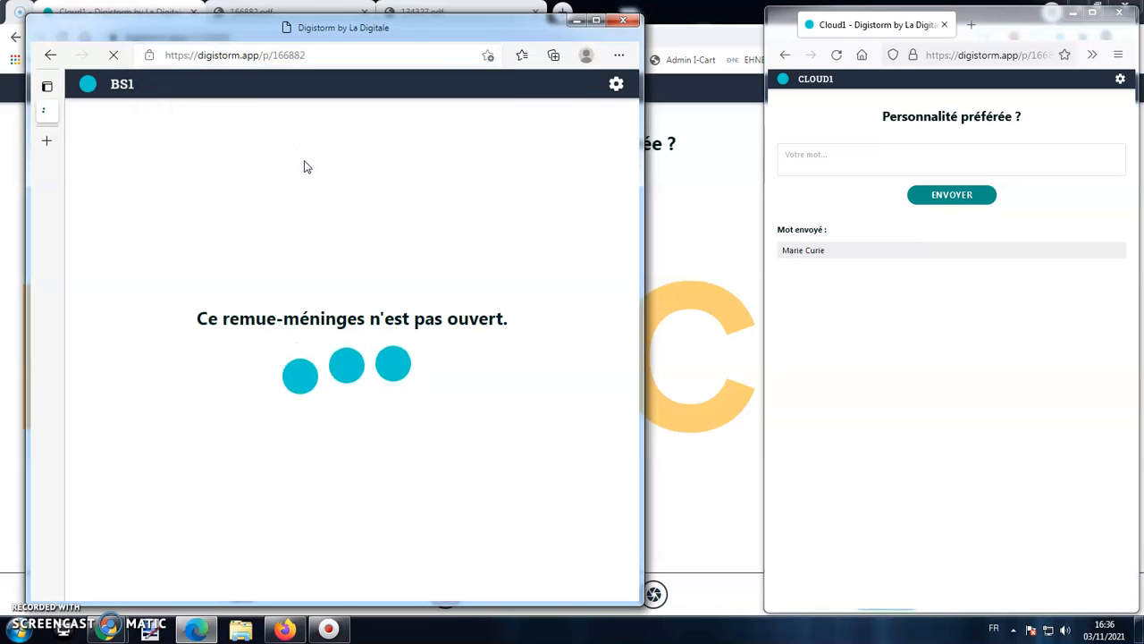
{"action": "left_click", "coordinate": [330, 187]}
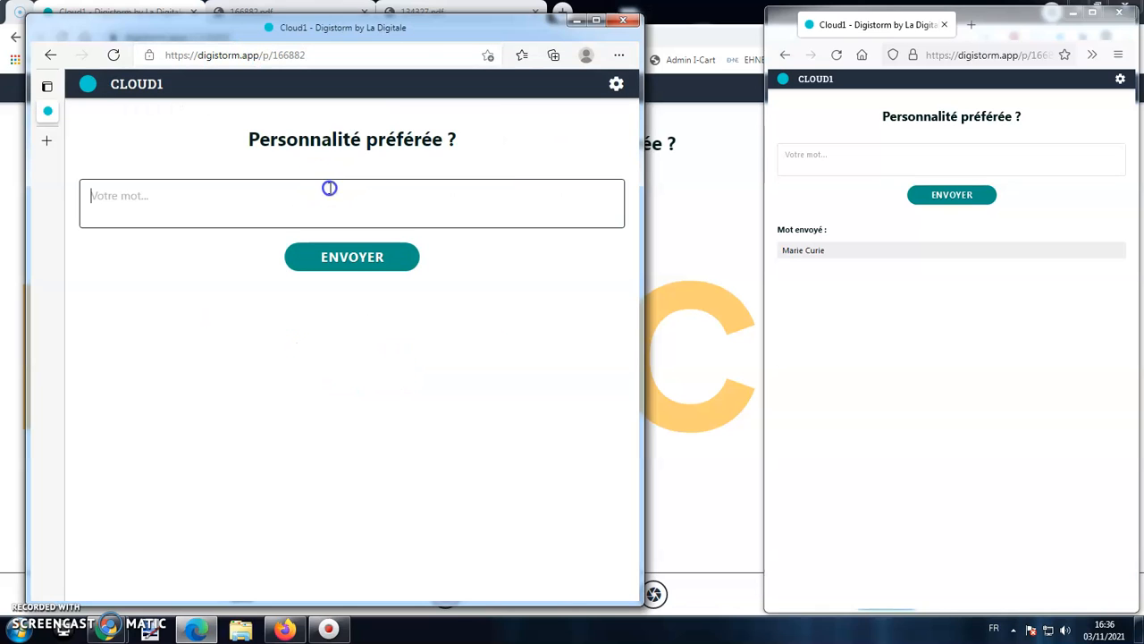
{"action": "left_click", "coordinate": [328, 257]}
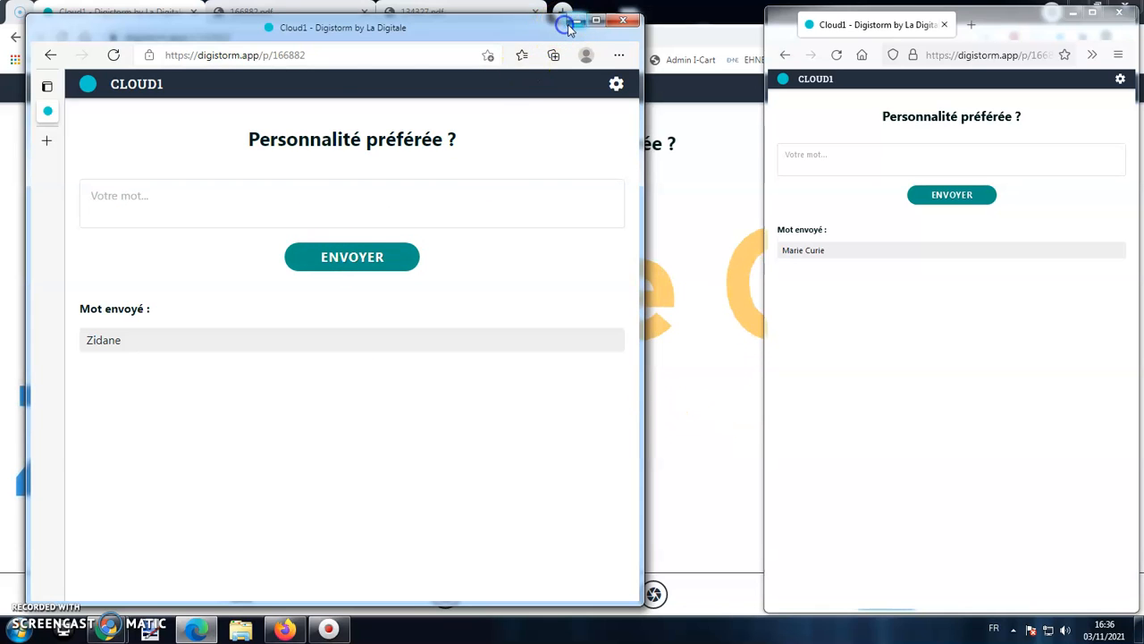
{"action": "left_click", "coordinate": [569, 25]}
{"action": "left_click", "coordinate": [1073, 13]}
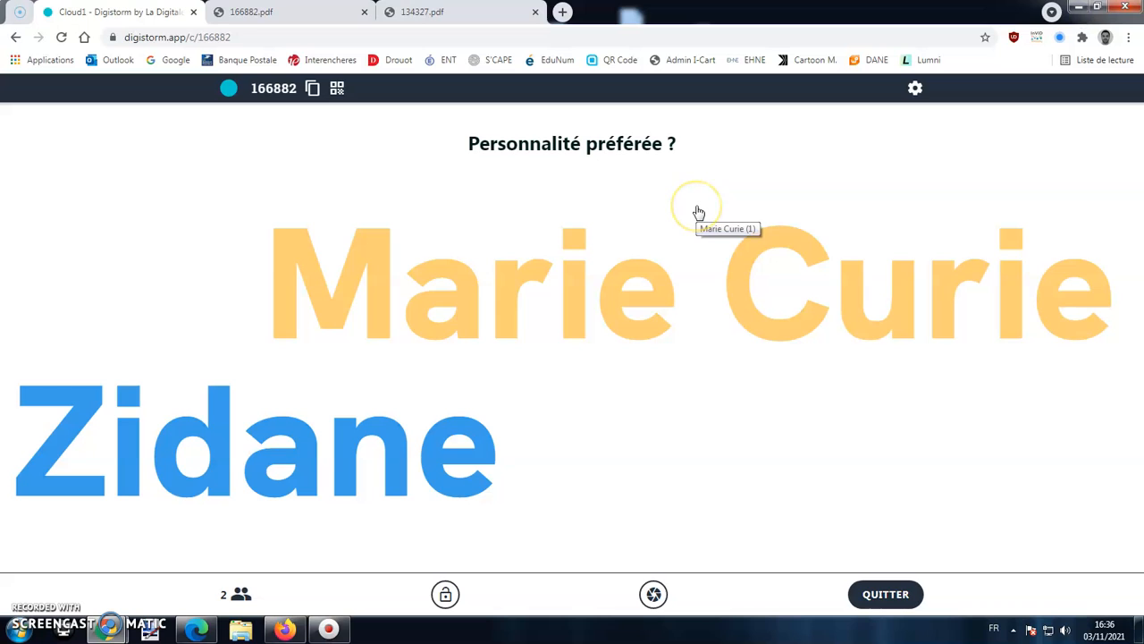
Download the word cloud as a JPG image, then end the session with QUITTER.
{"action": "left_click", "coordinate": [654, 594]}
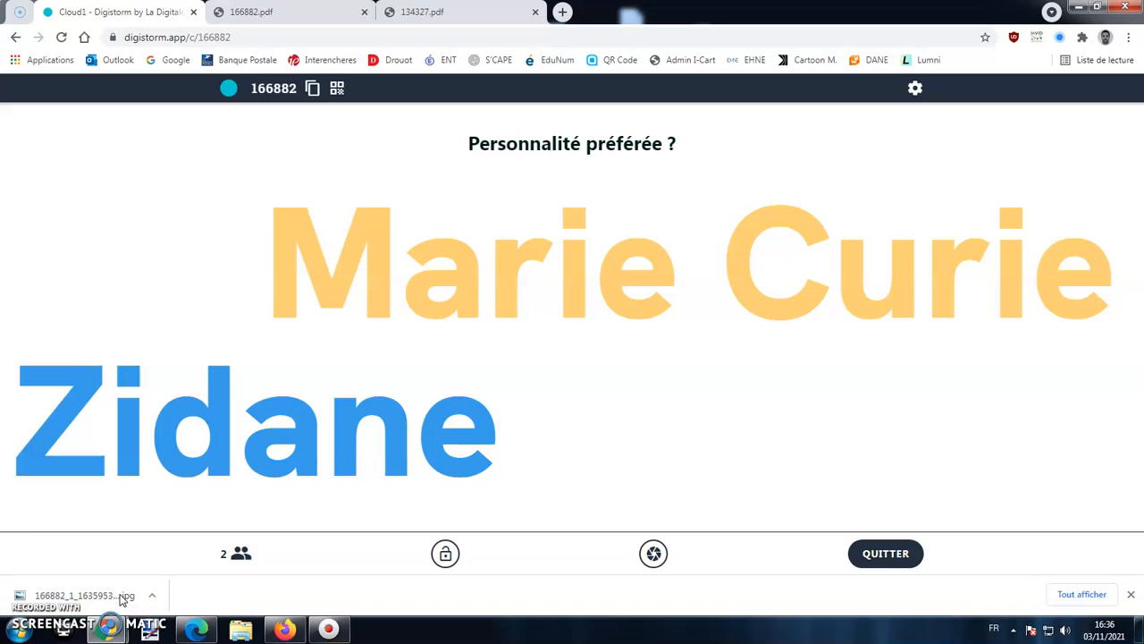
{"action": "left_click", "coordinate": [872, 553]}
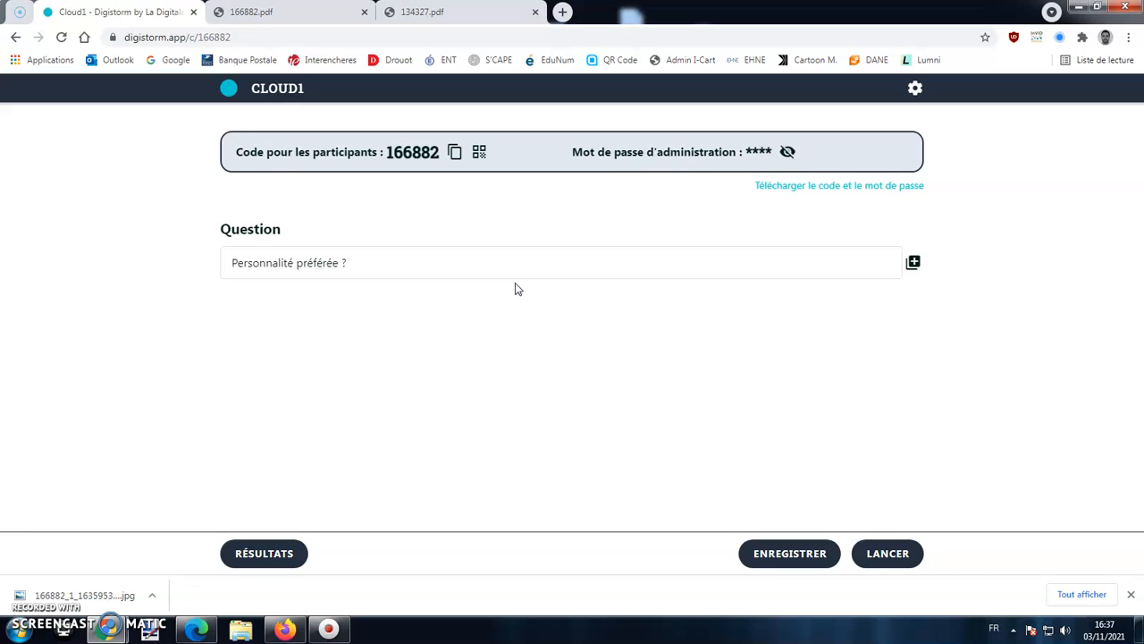
Switch to the 166882.pdf tab showing Cloud1's code, link and password.
{"action": "key", "text": "ctrl+Tab"}
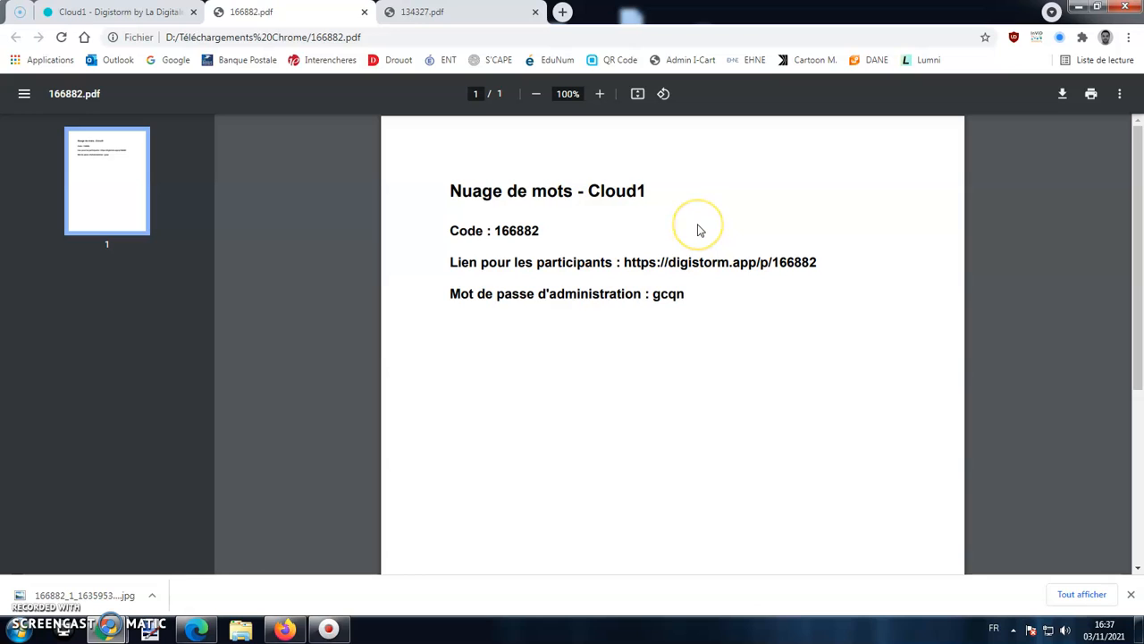